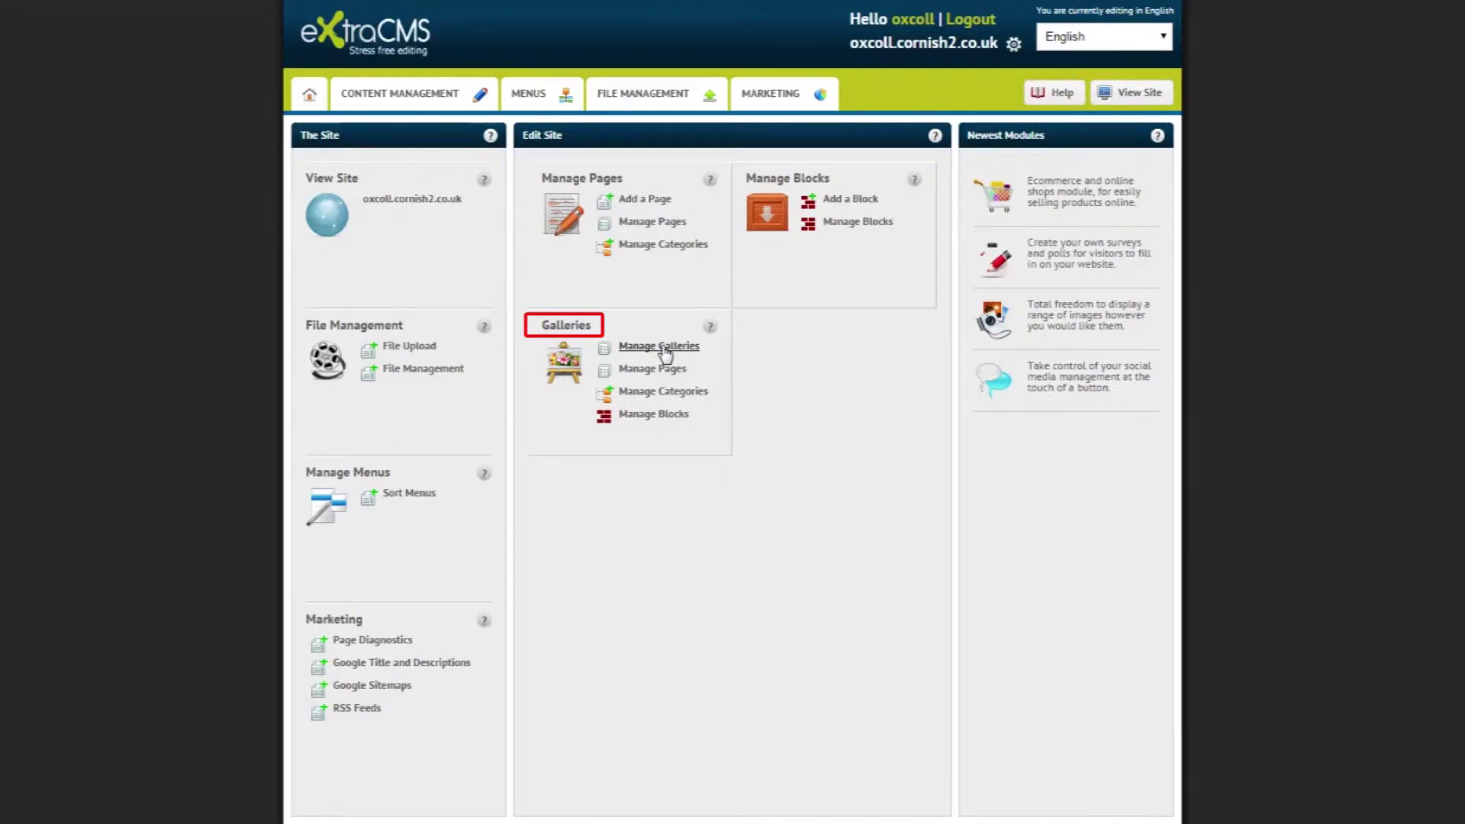
# Open Manage Galleries from the dashboard's Galleries section to list existing galleries.
pyautogui.click(661, 347)
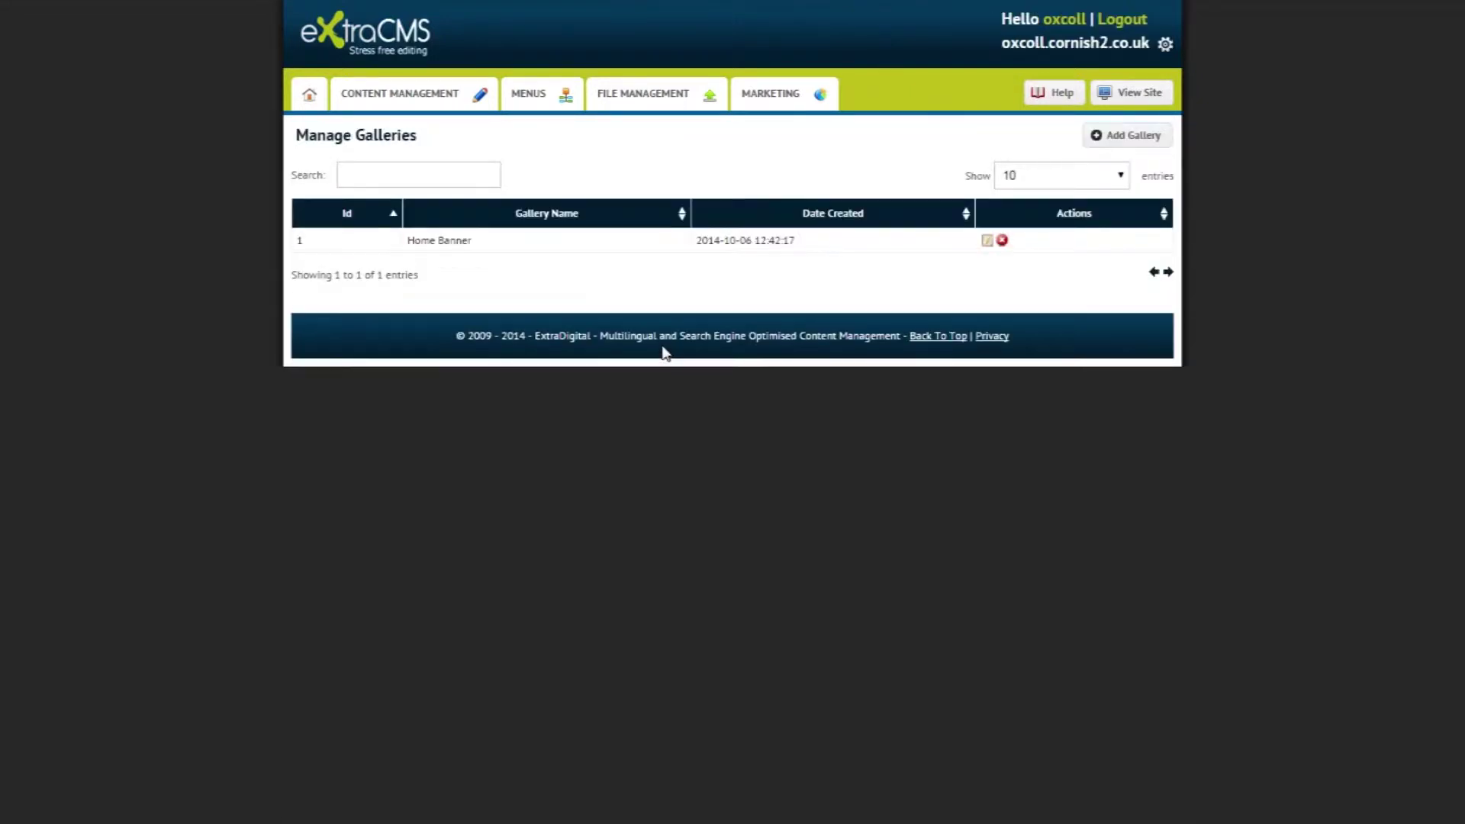
pyautogui.click(1160, 140)
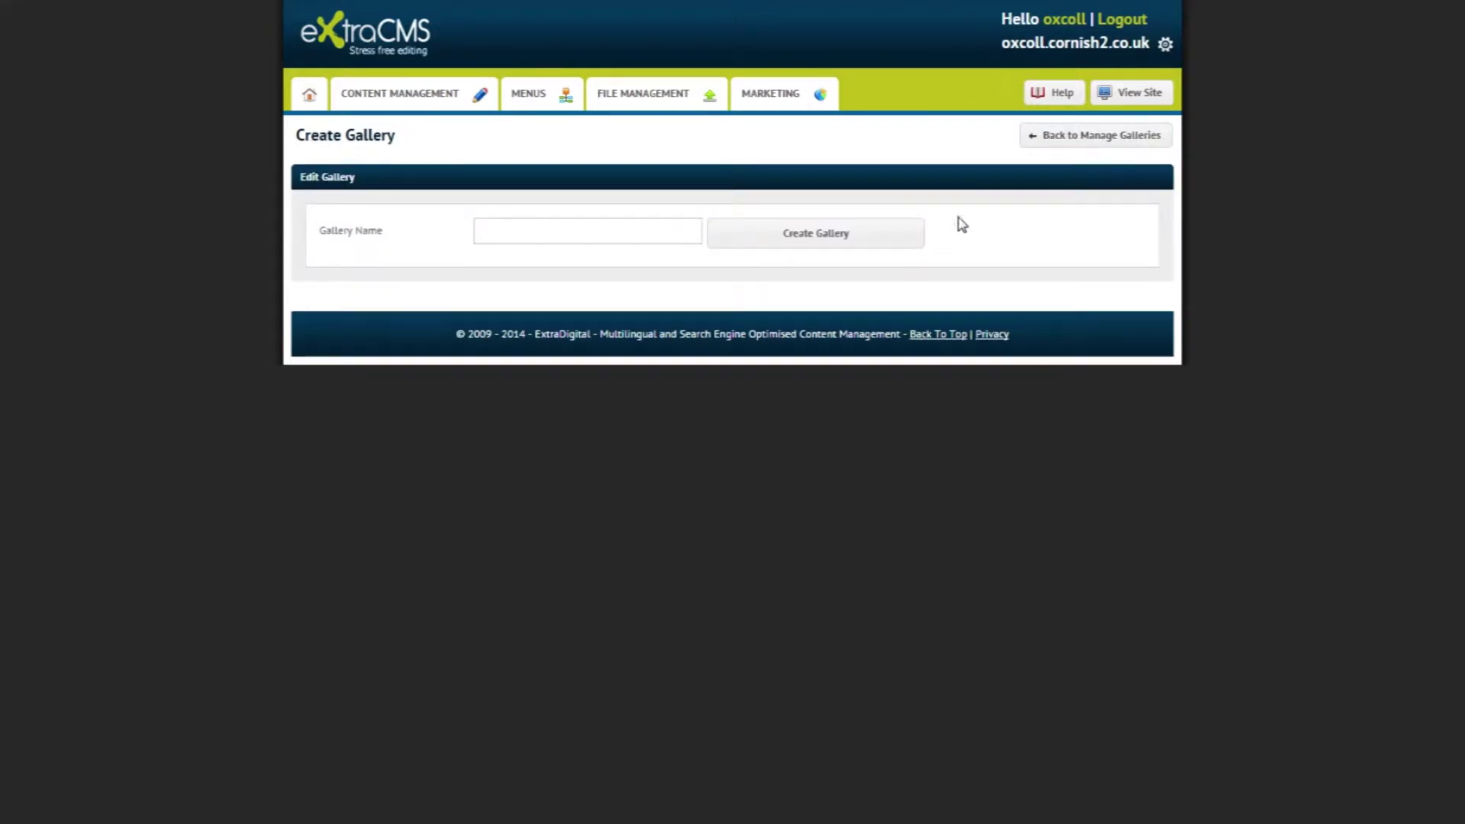
# Create a new gallery named 'Example Gallery'.
pyautogui.click(669, 230)
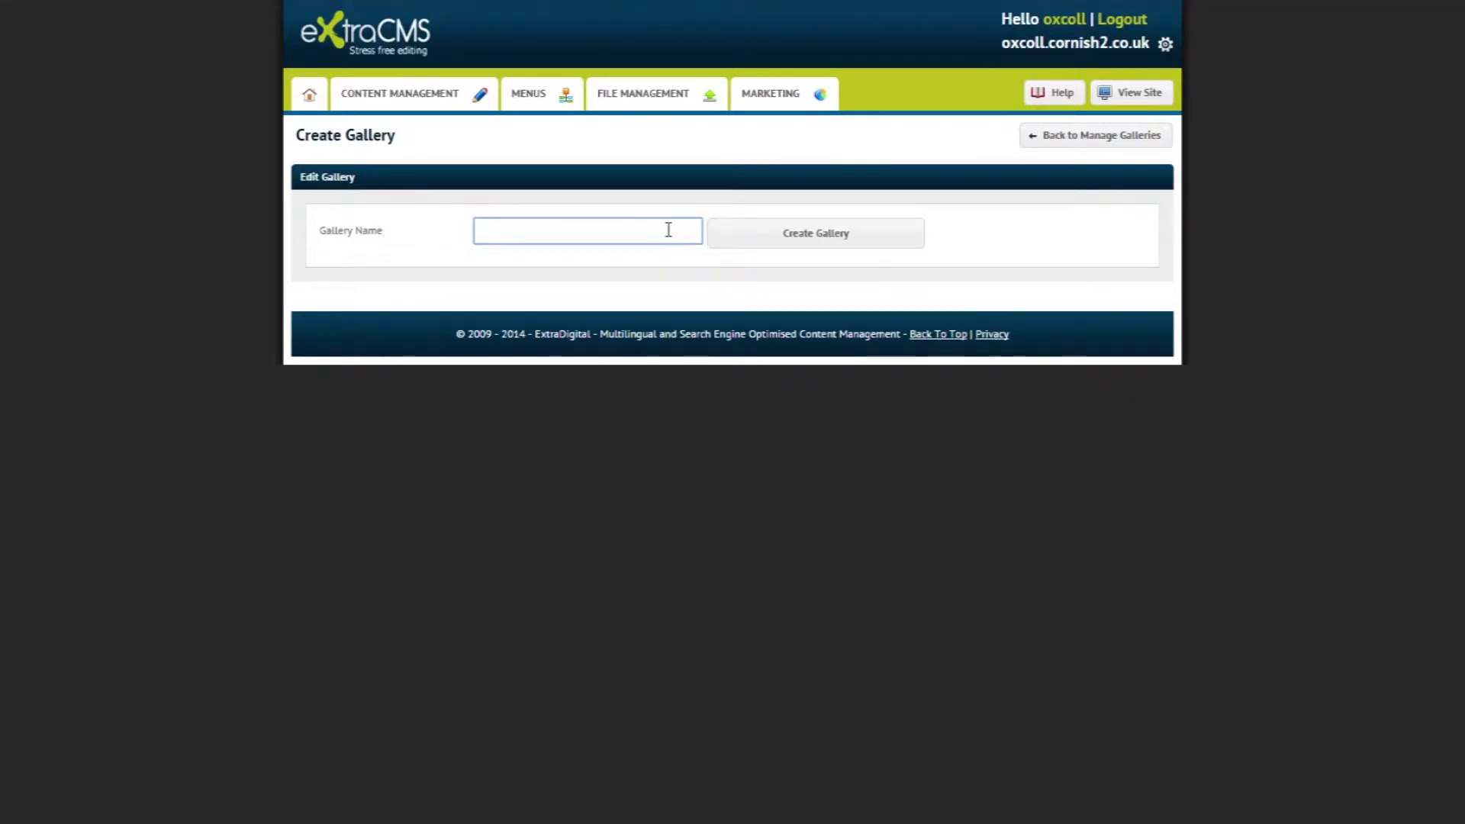
pyautogui.write('Example Gallery')
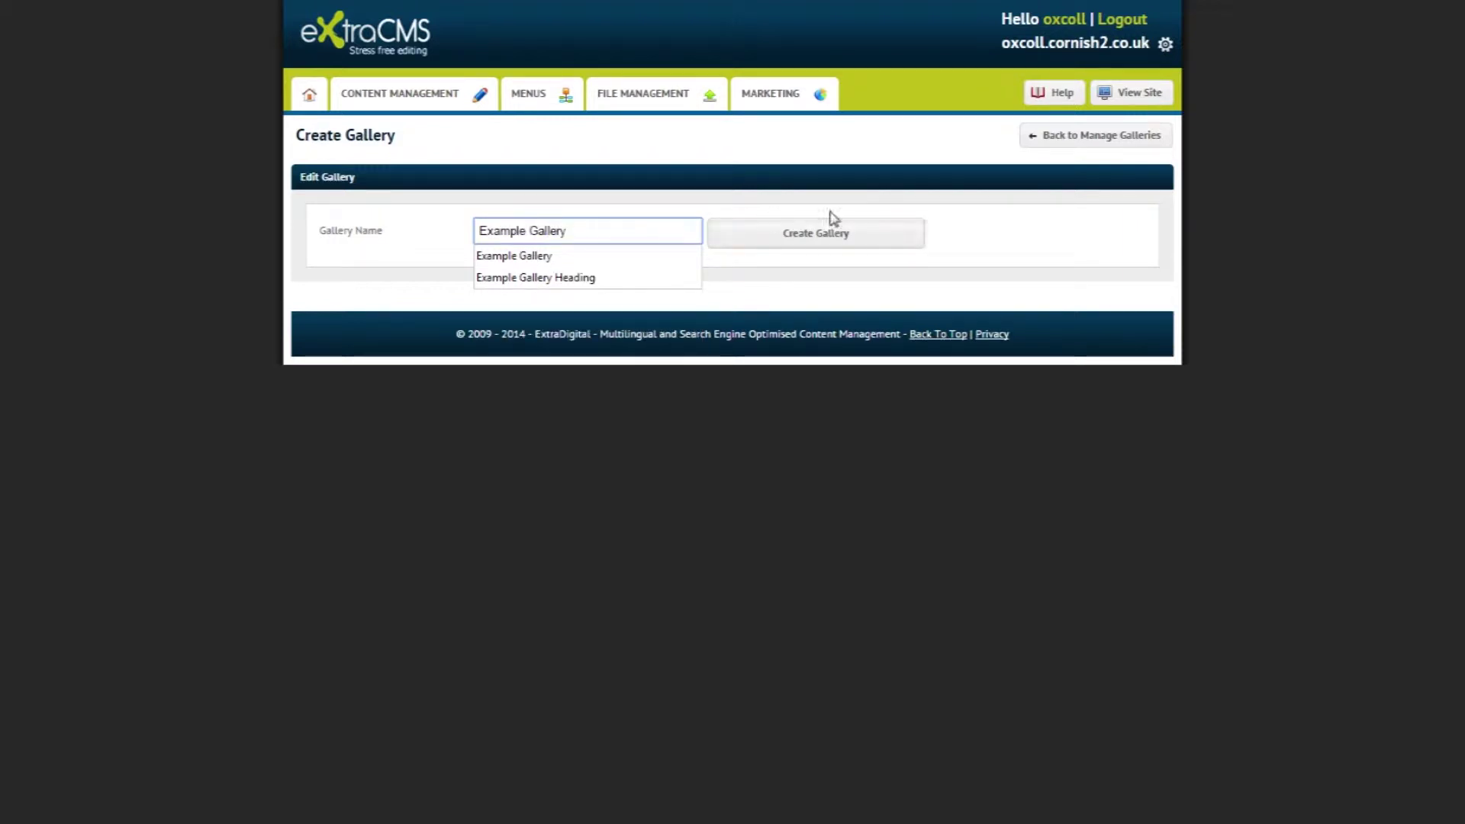
pyautogui.press('Tab')
pyautogui.click(893, 238)
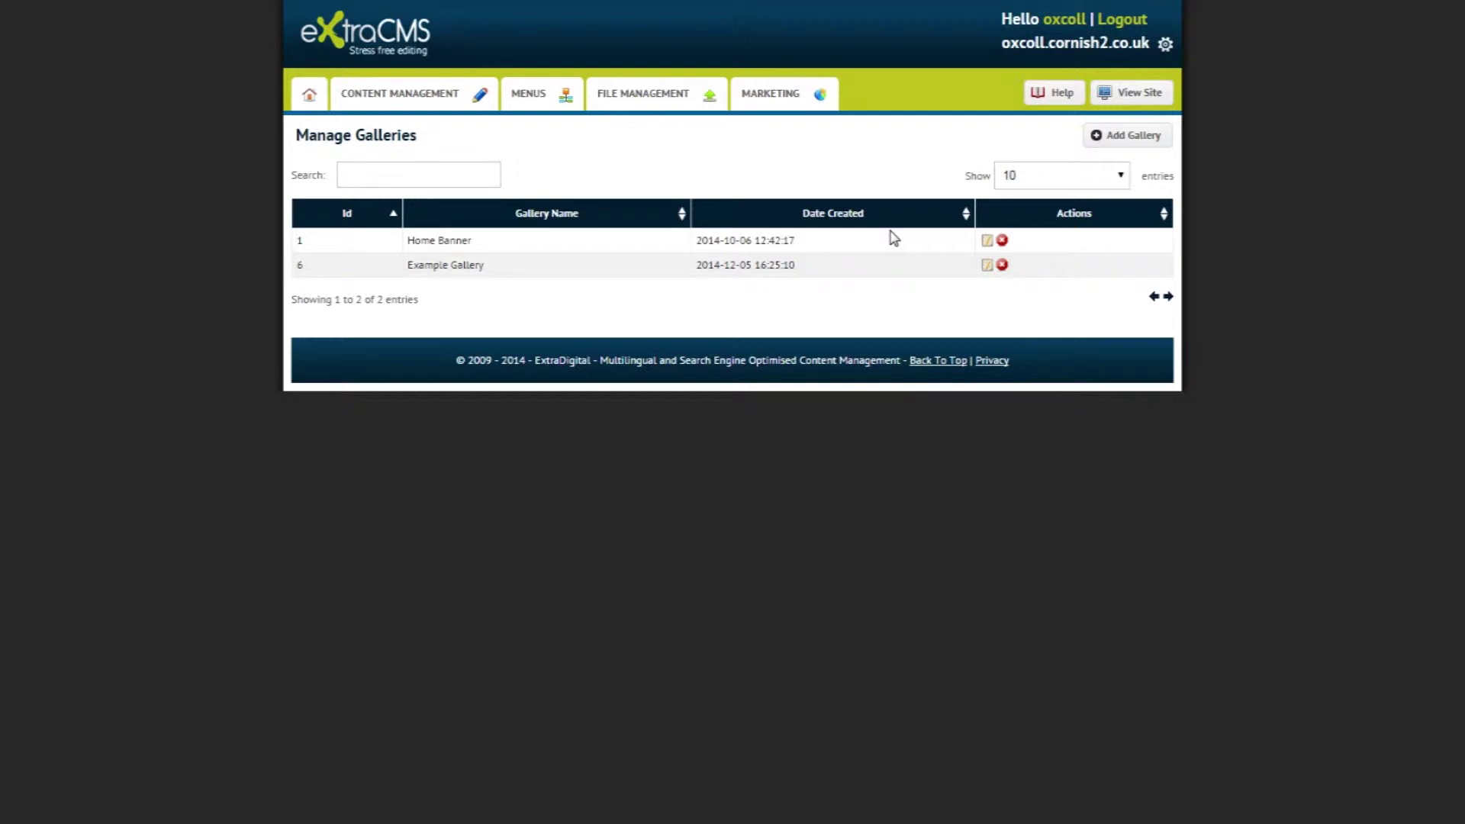
# Add about-college.jpg and chateau.jpg from the Home Directory to Example Gallery.
pyautogui.click(987, 266)
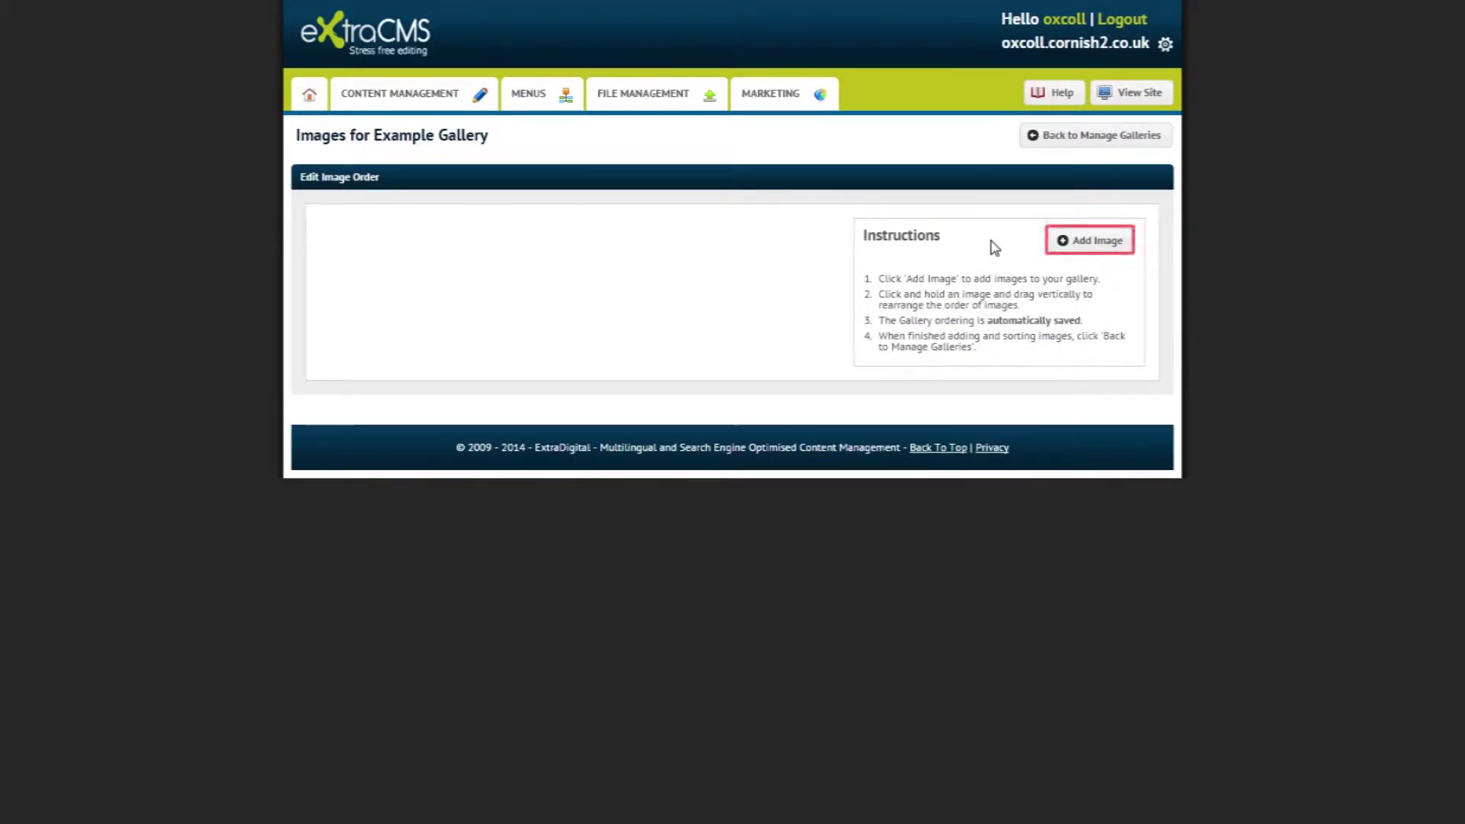
pyautogui.click(1074, 251)
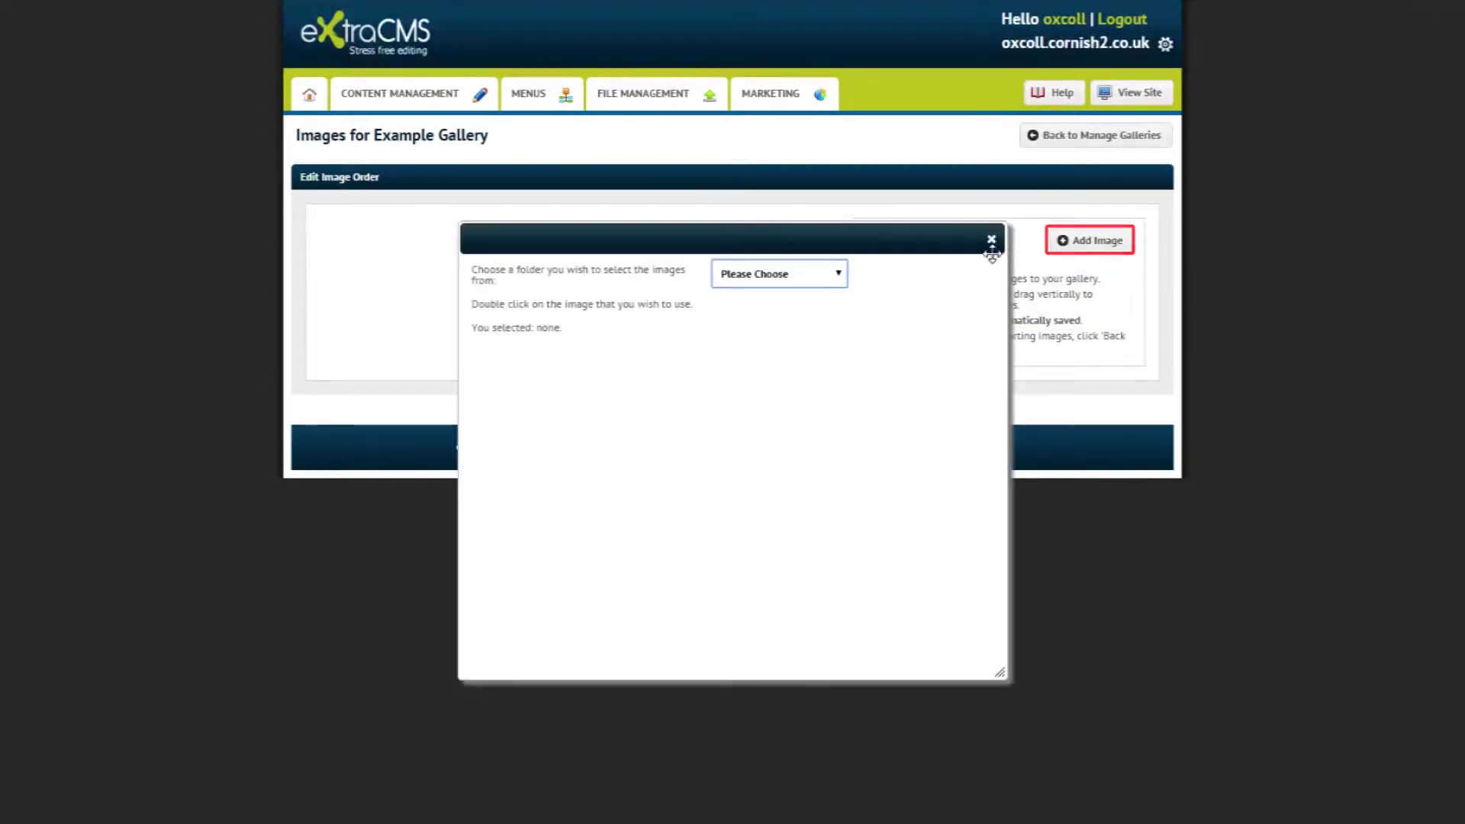
pyautogui.click(832, 276)
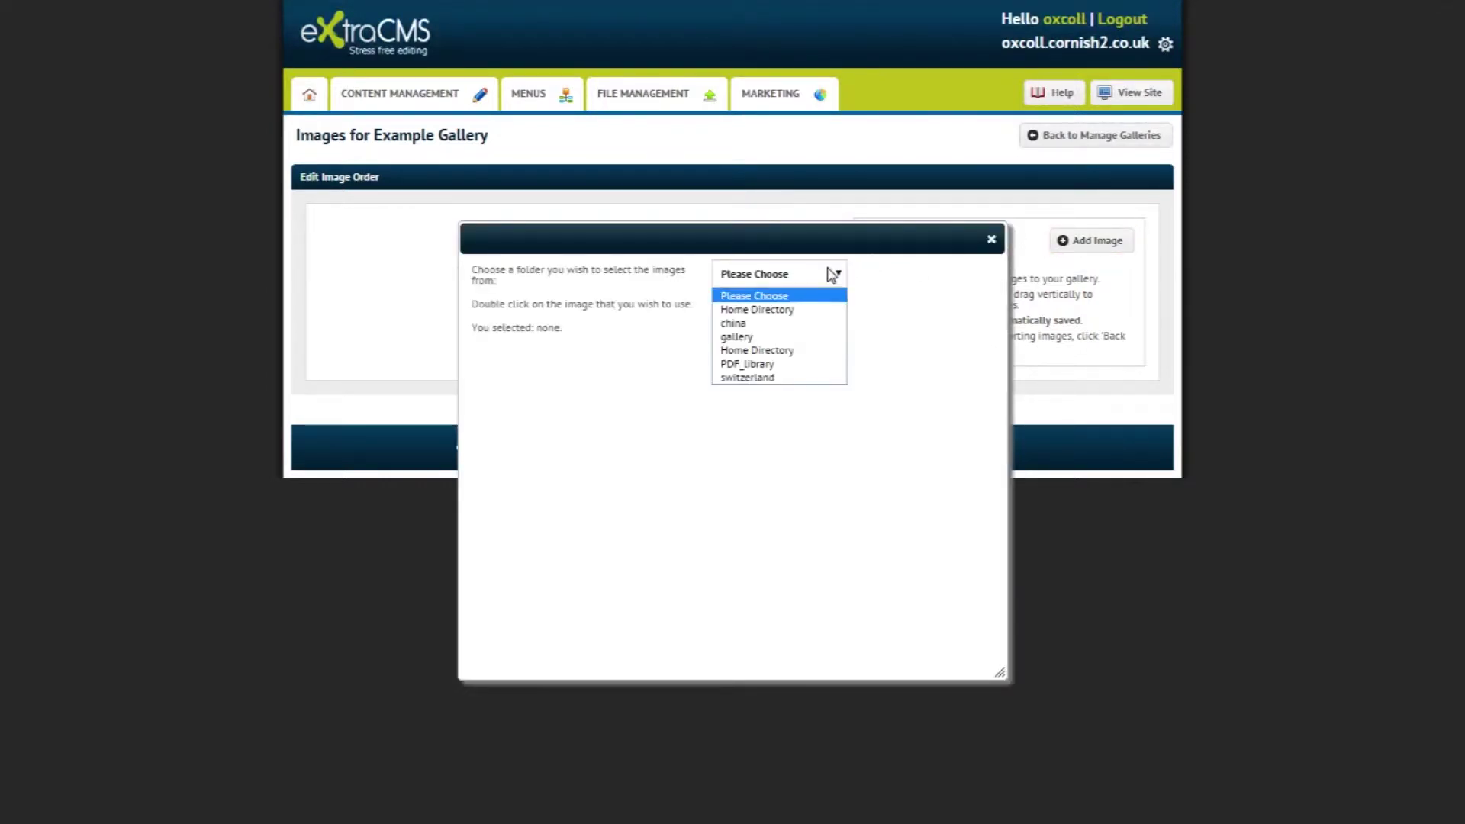
pyautogui.click(811, 311)
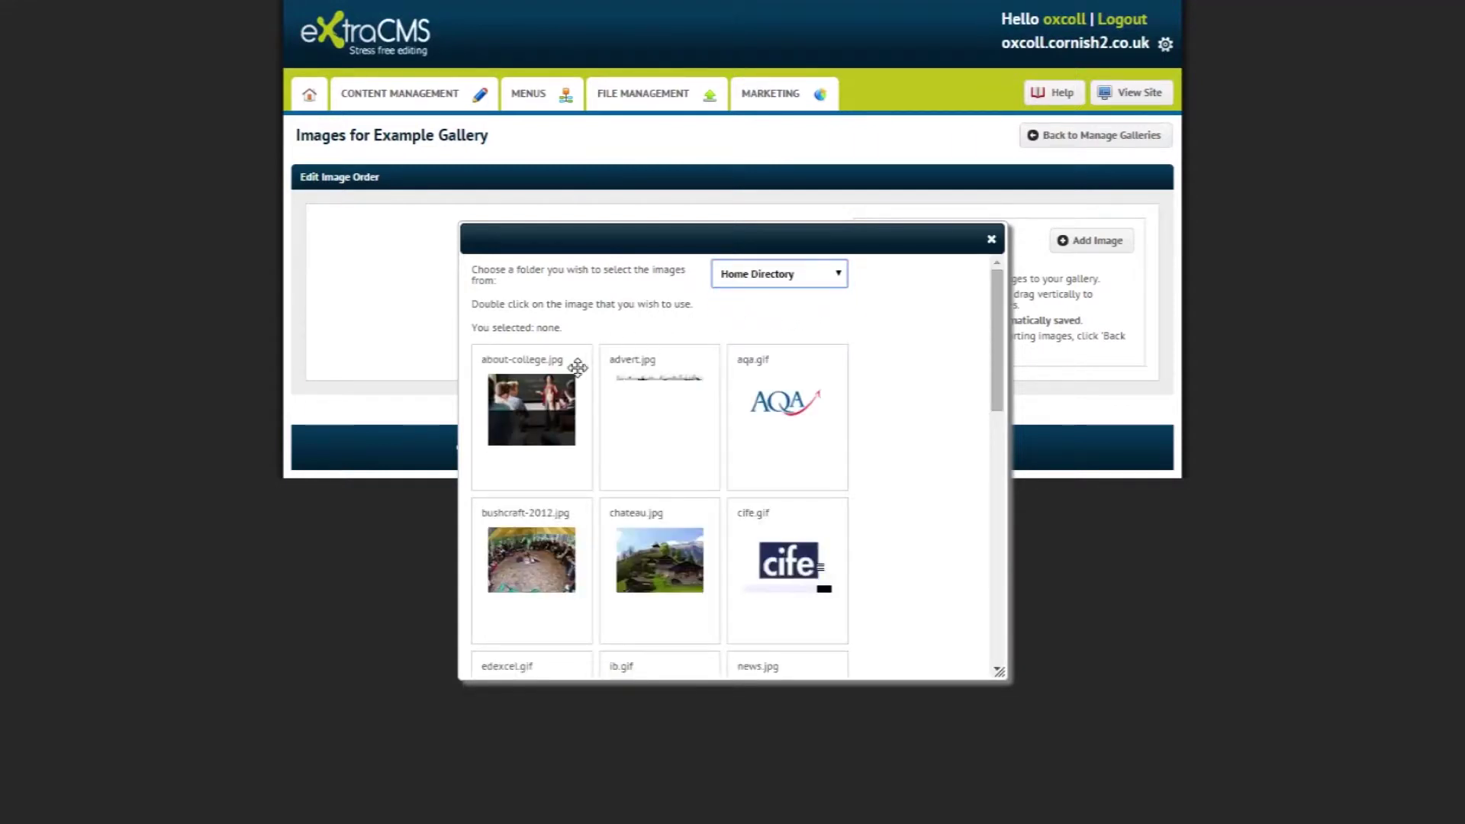
pyautogui.doubleClick(539, 407)
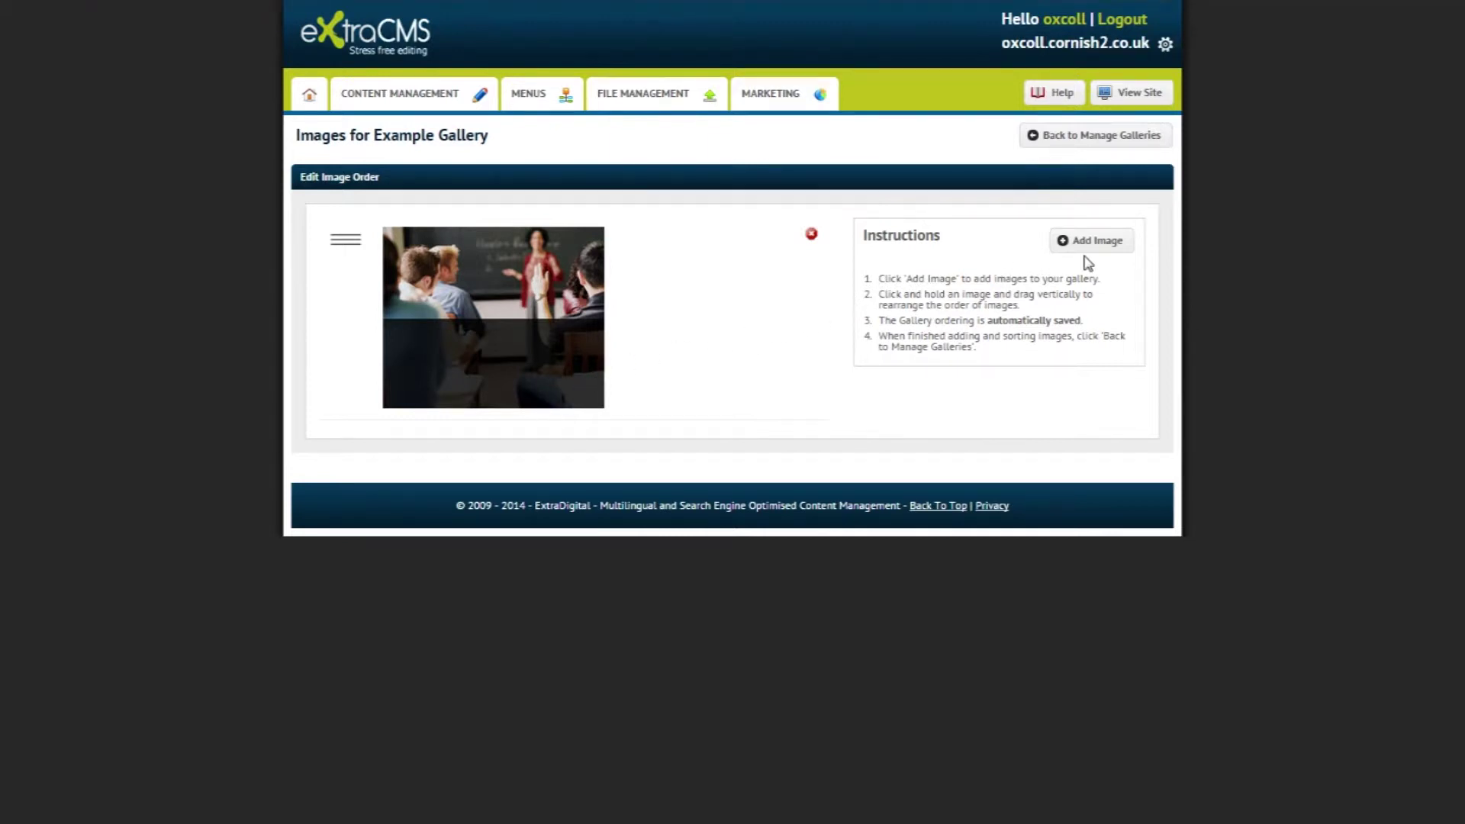
pyautogui.click(1107, 252)
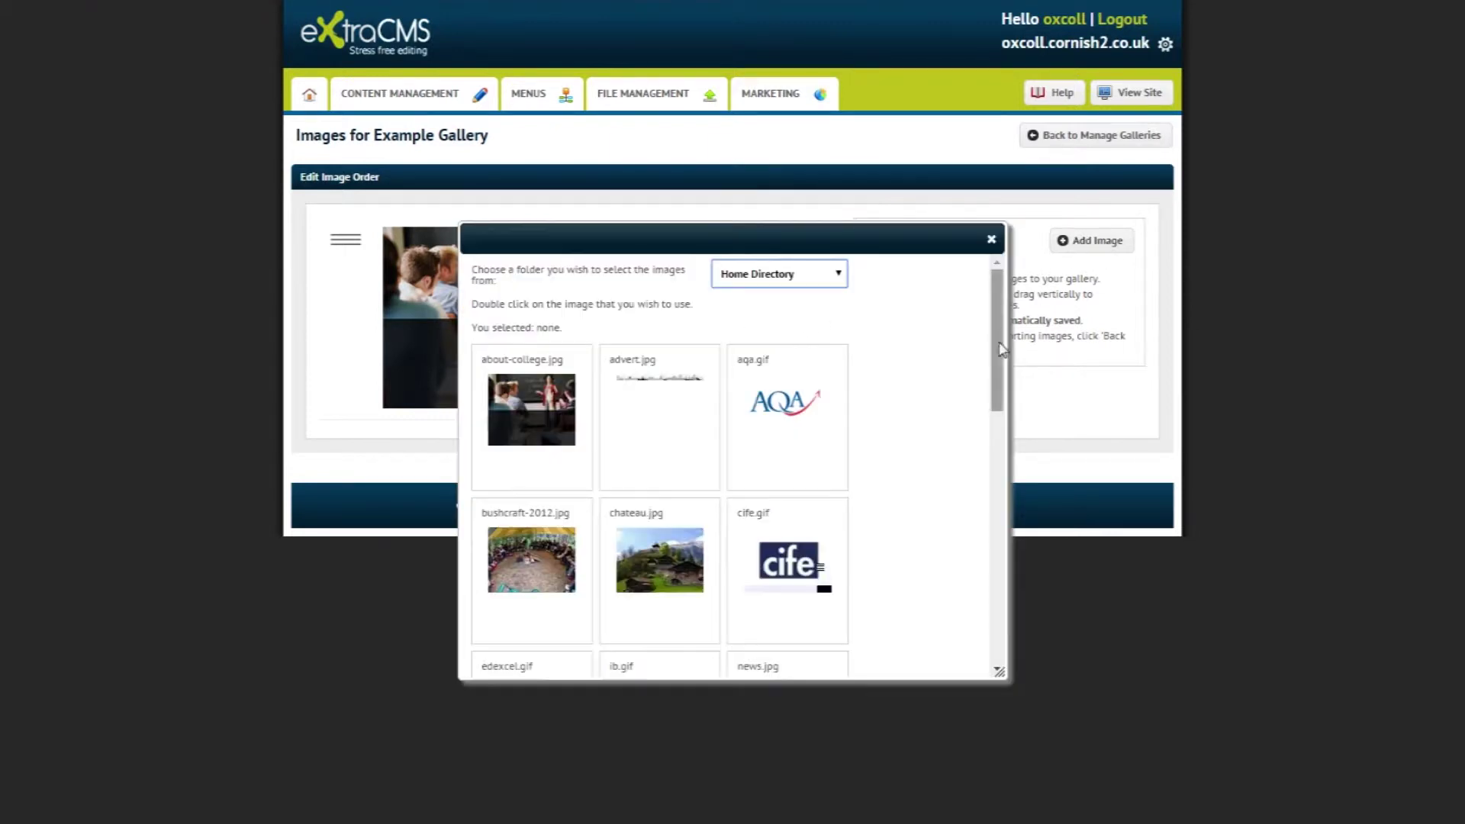
pyautogui.doubleClick(667, 549)
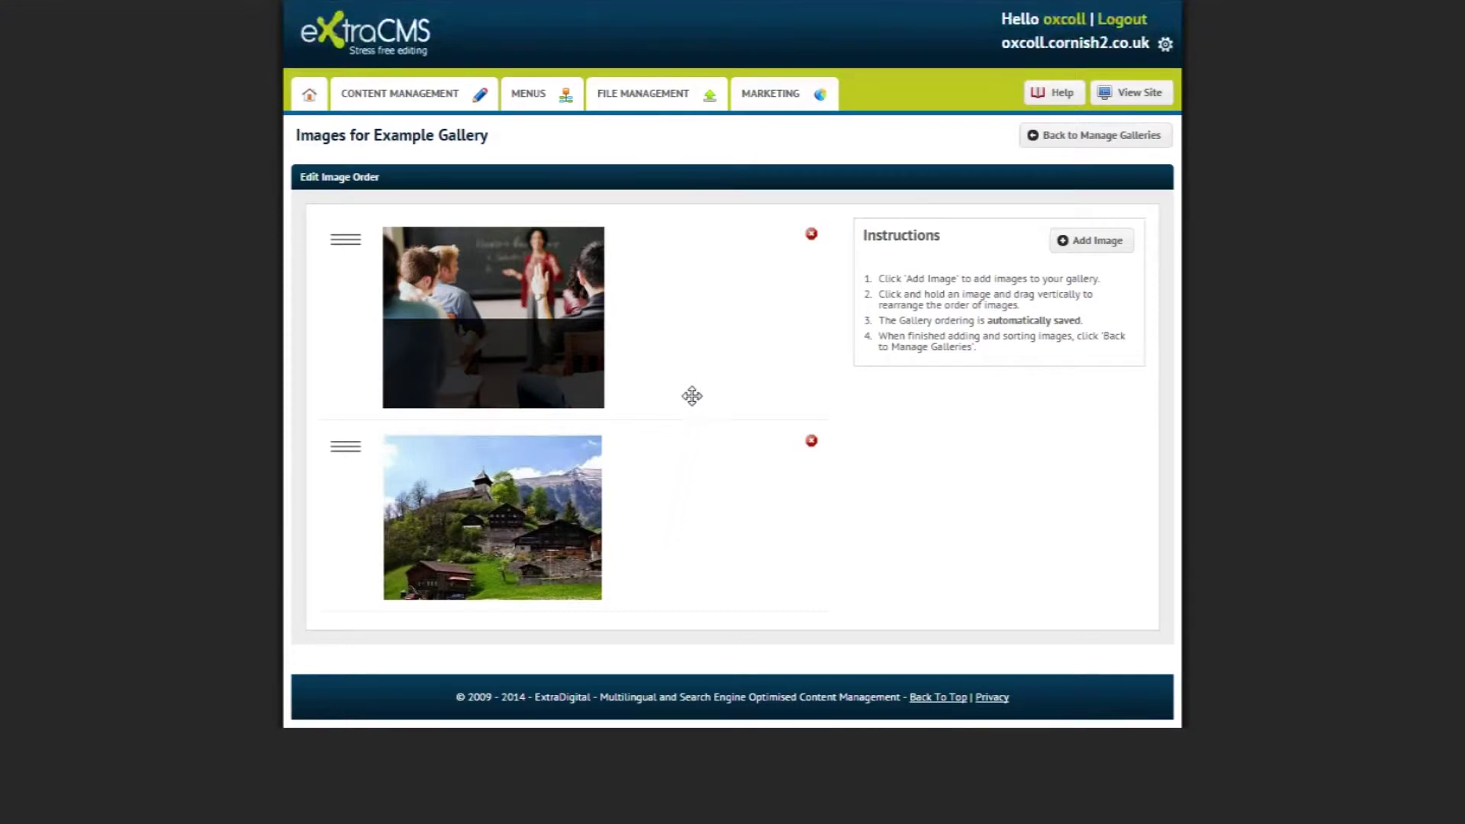
# Drag about-college.jpg below chateau.jpg in the Example Gallery image order.
pyautogui.moveTo(686, 283); pyautogui.dragTo(696, 542)
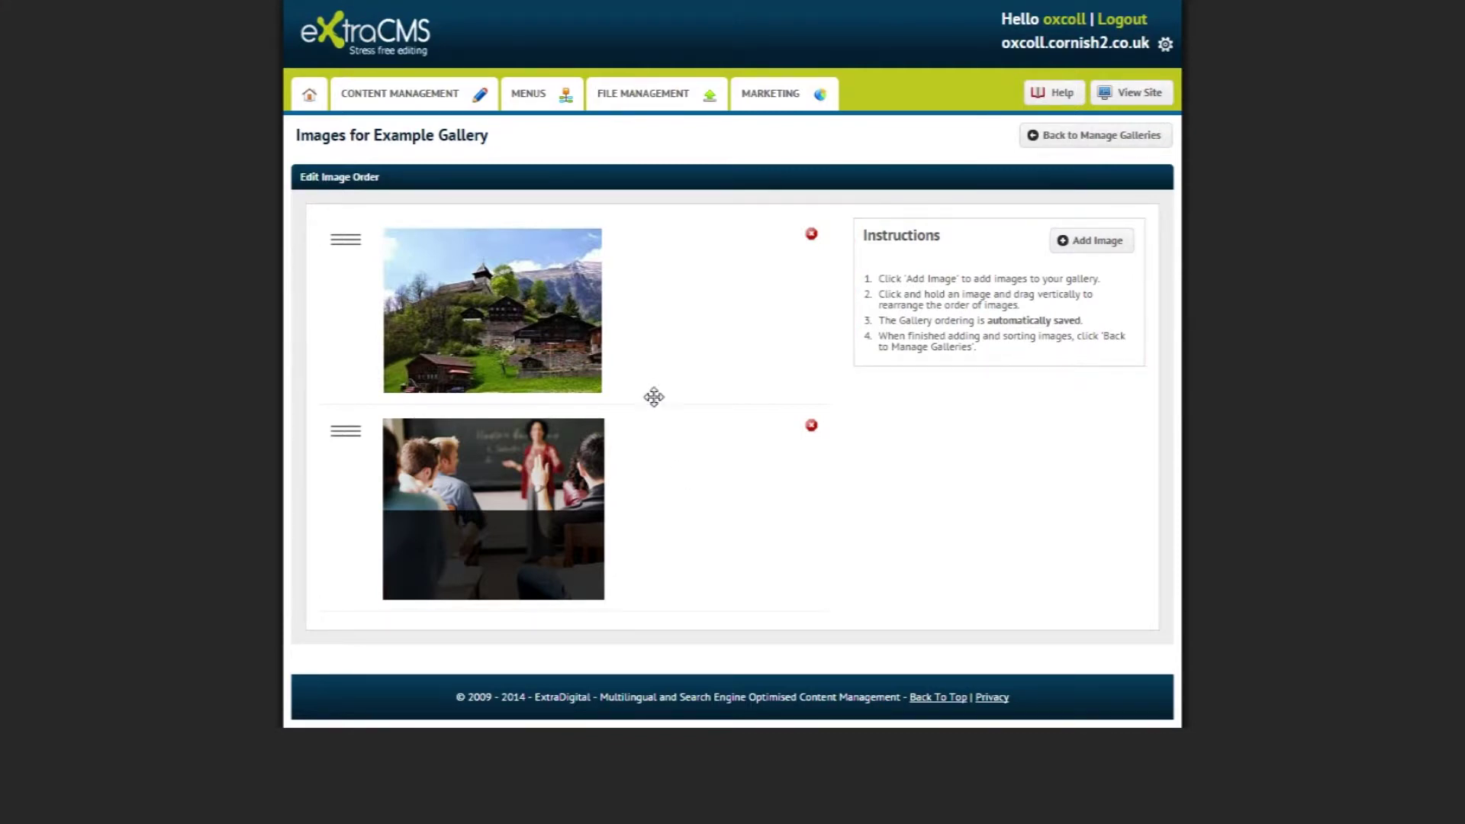
# From the dashboard, go to Galleries > Manage Pages and start a new Gallery Item.
pyautogui.click(313, 107)
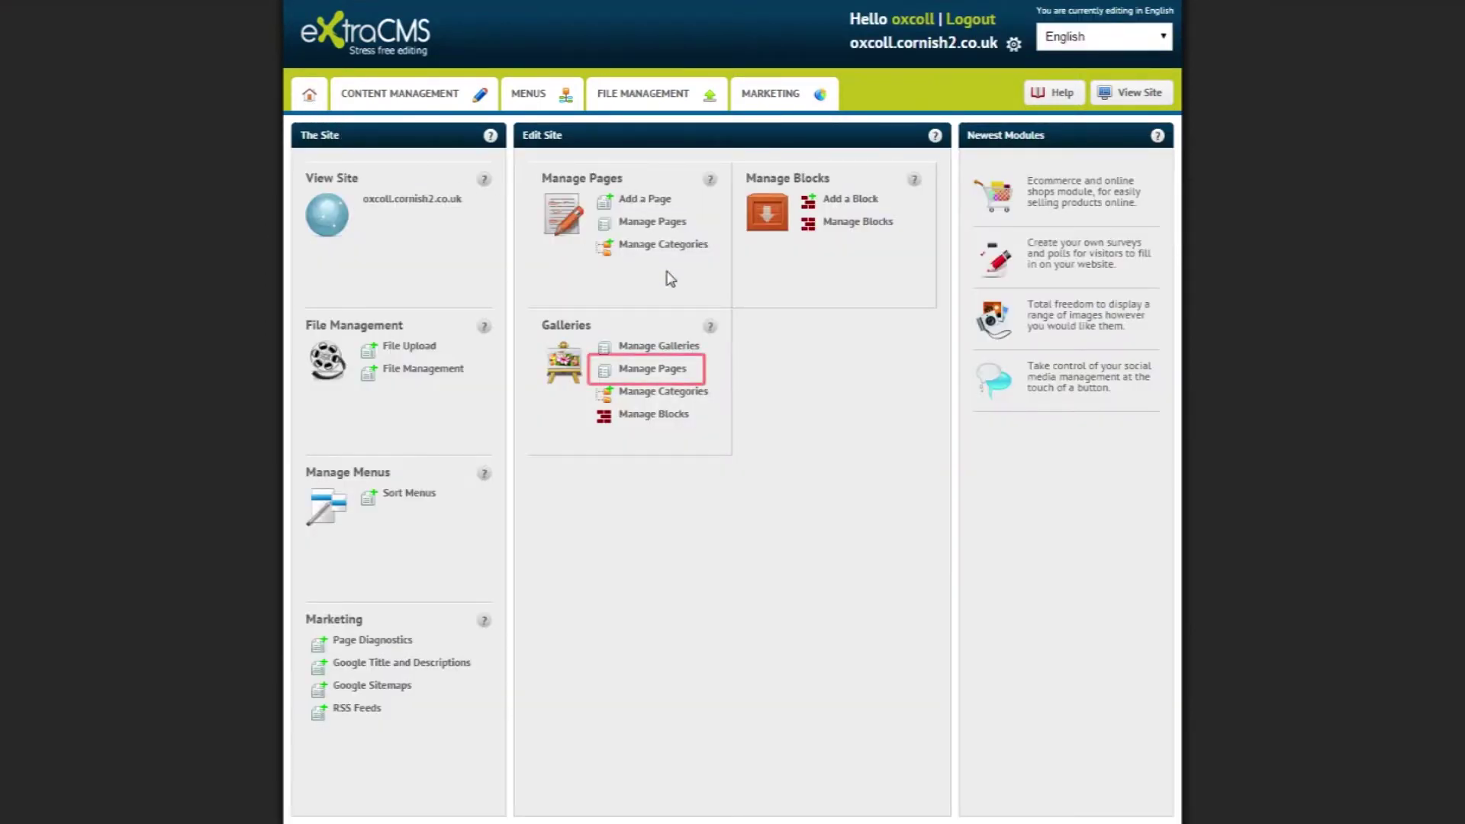
pyautogui.click(681, 377)
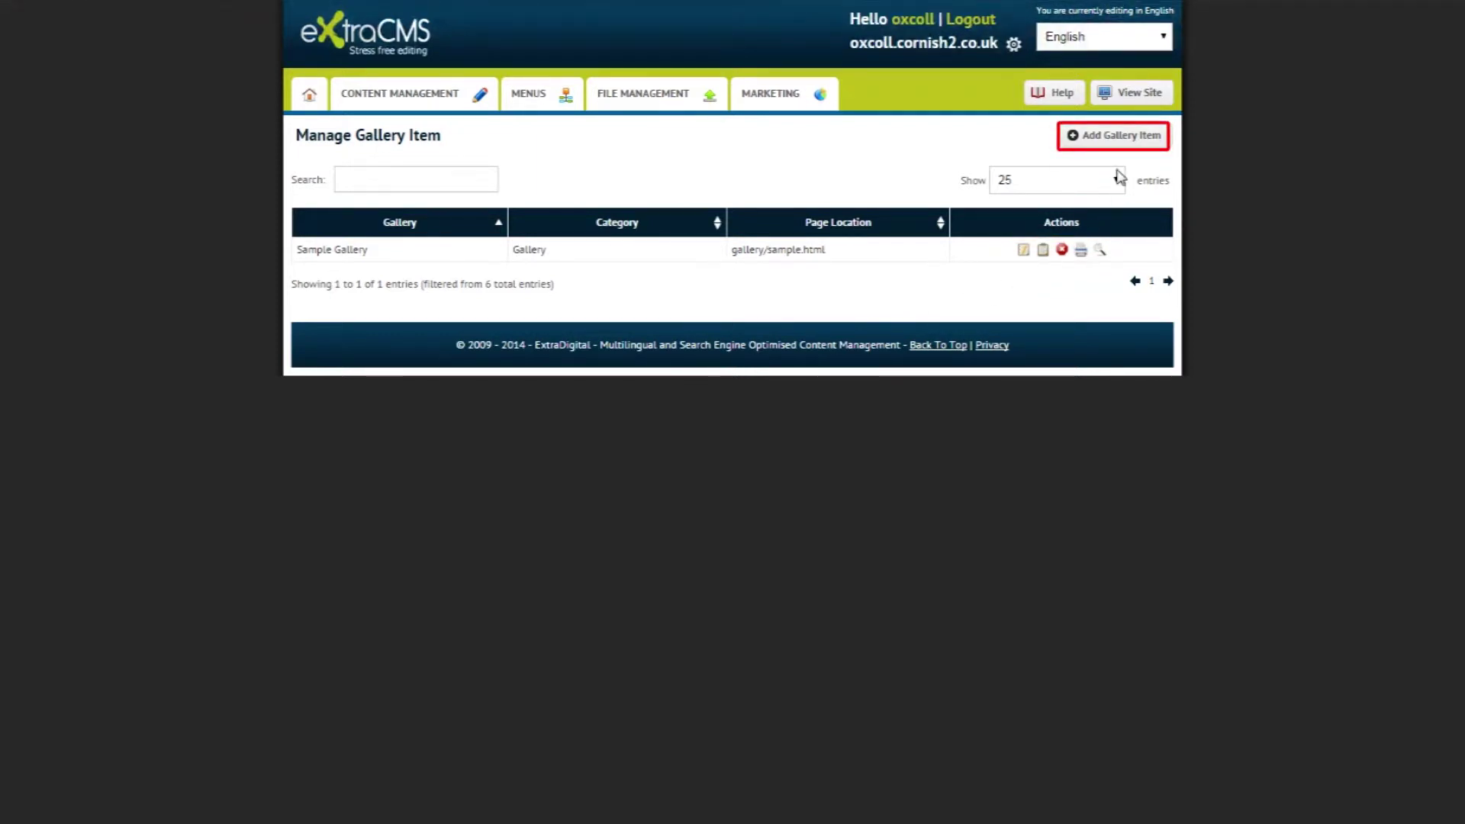
pyautogui.click(1160, 142)
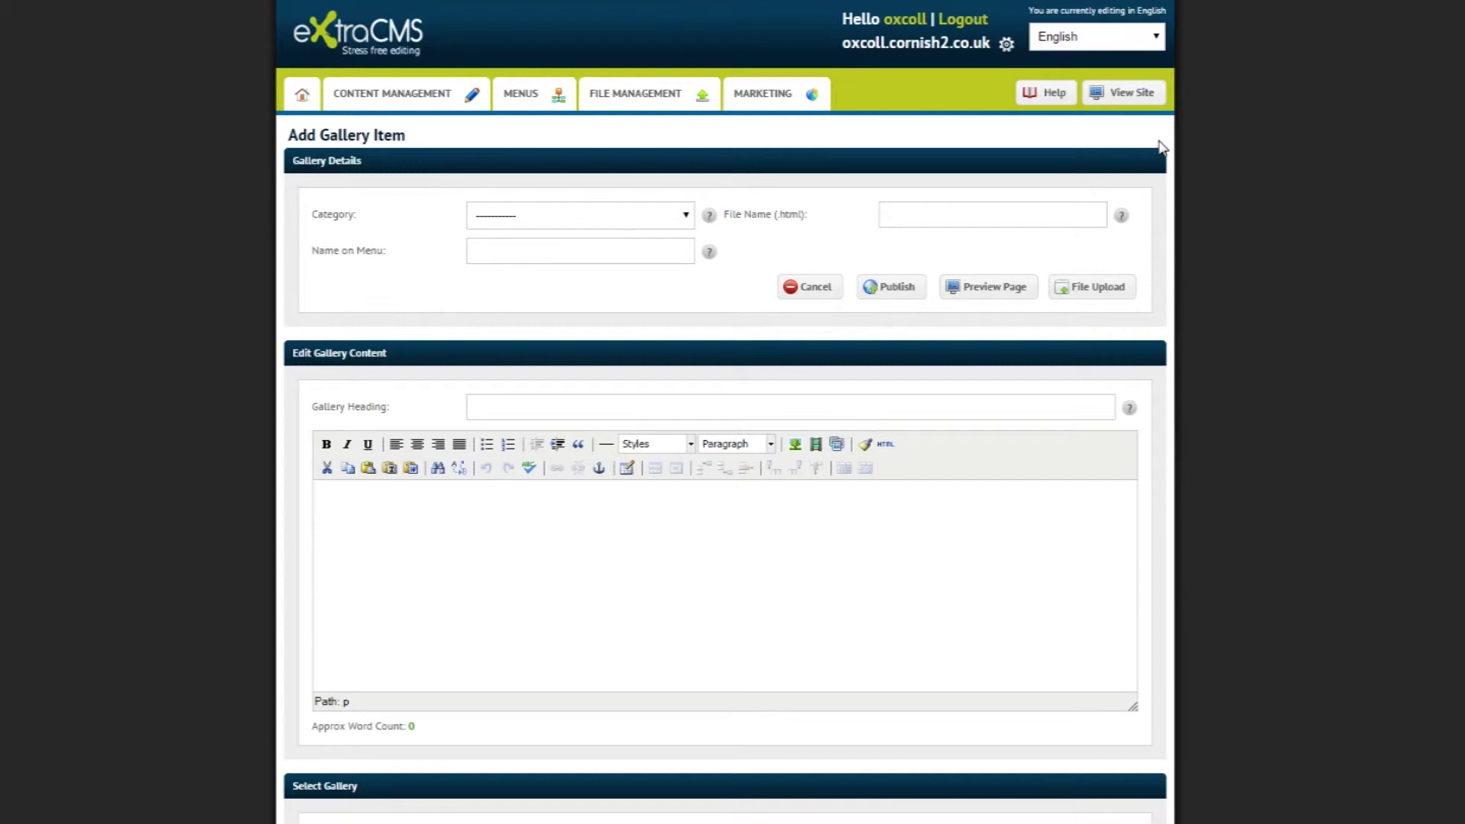
# Set category Gallery, menu name 'Example Gallery' and file name 'example-gallery-test'.
pyautogui.click(684, 217)
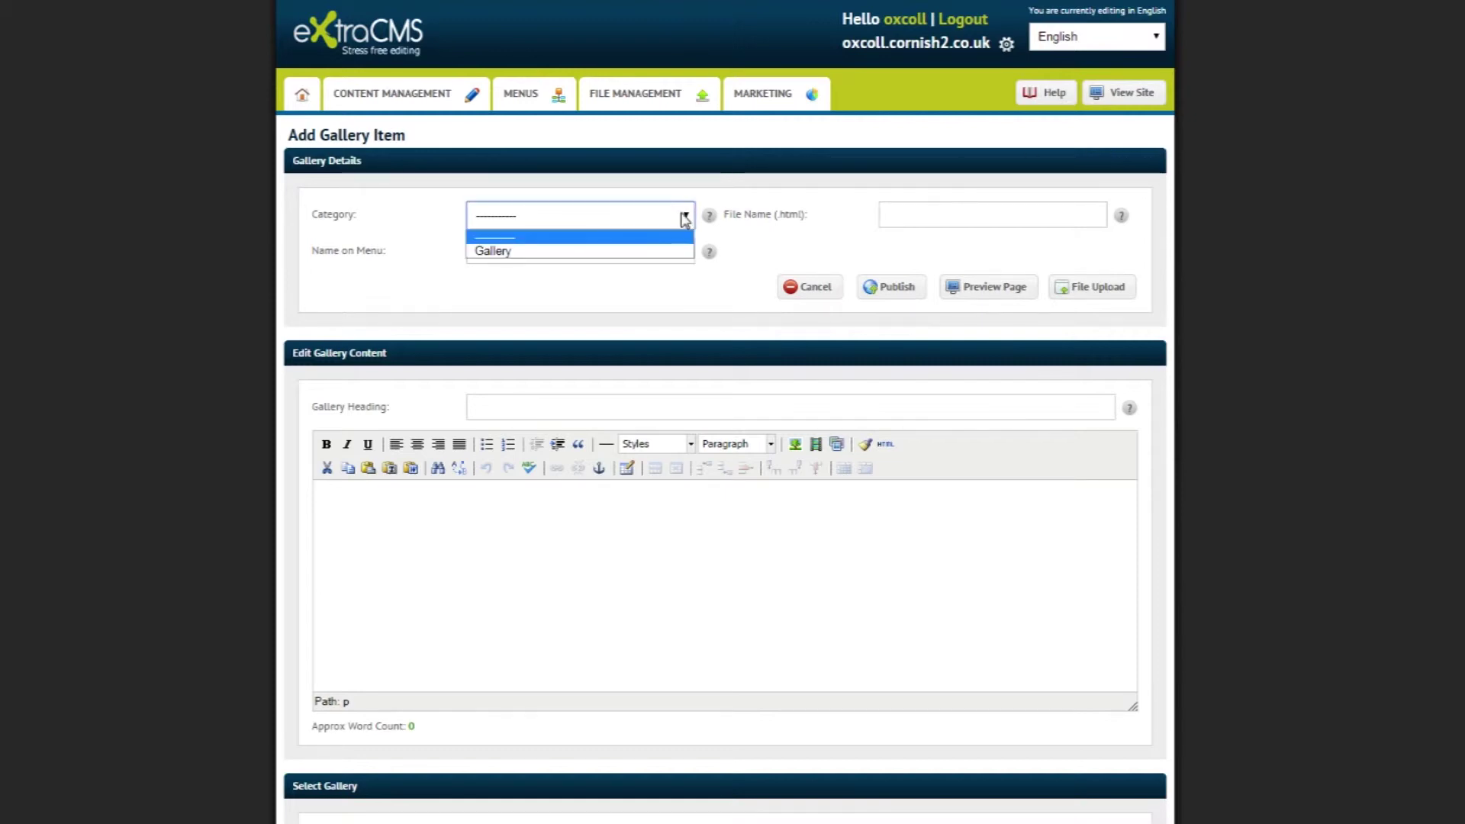
pyautogui.click(668, 251)
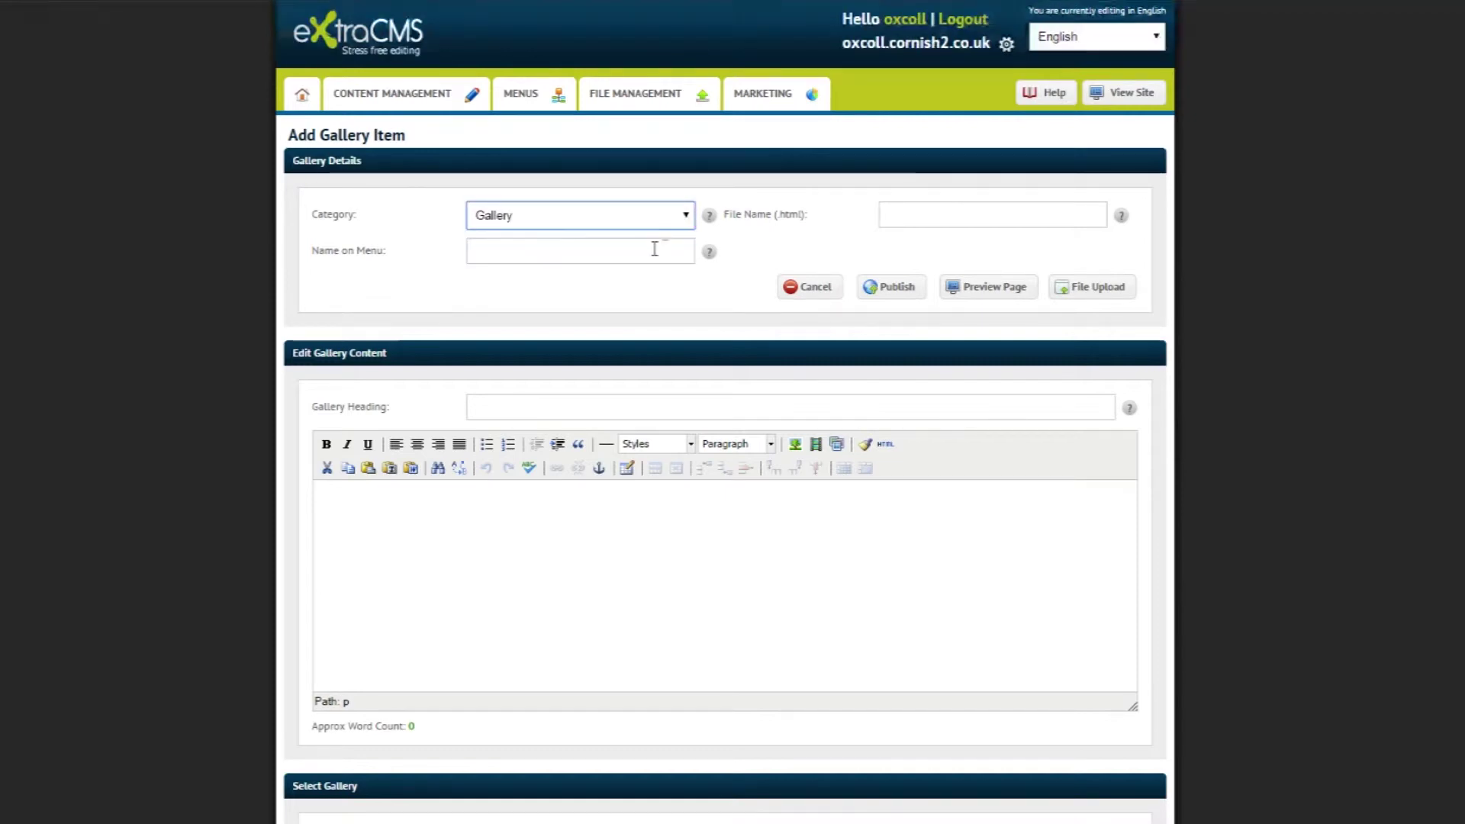
pyautogui.click(654, 249)
pyautogui.write('Exam')
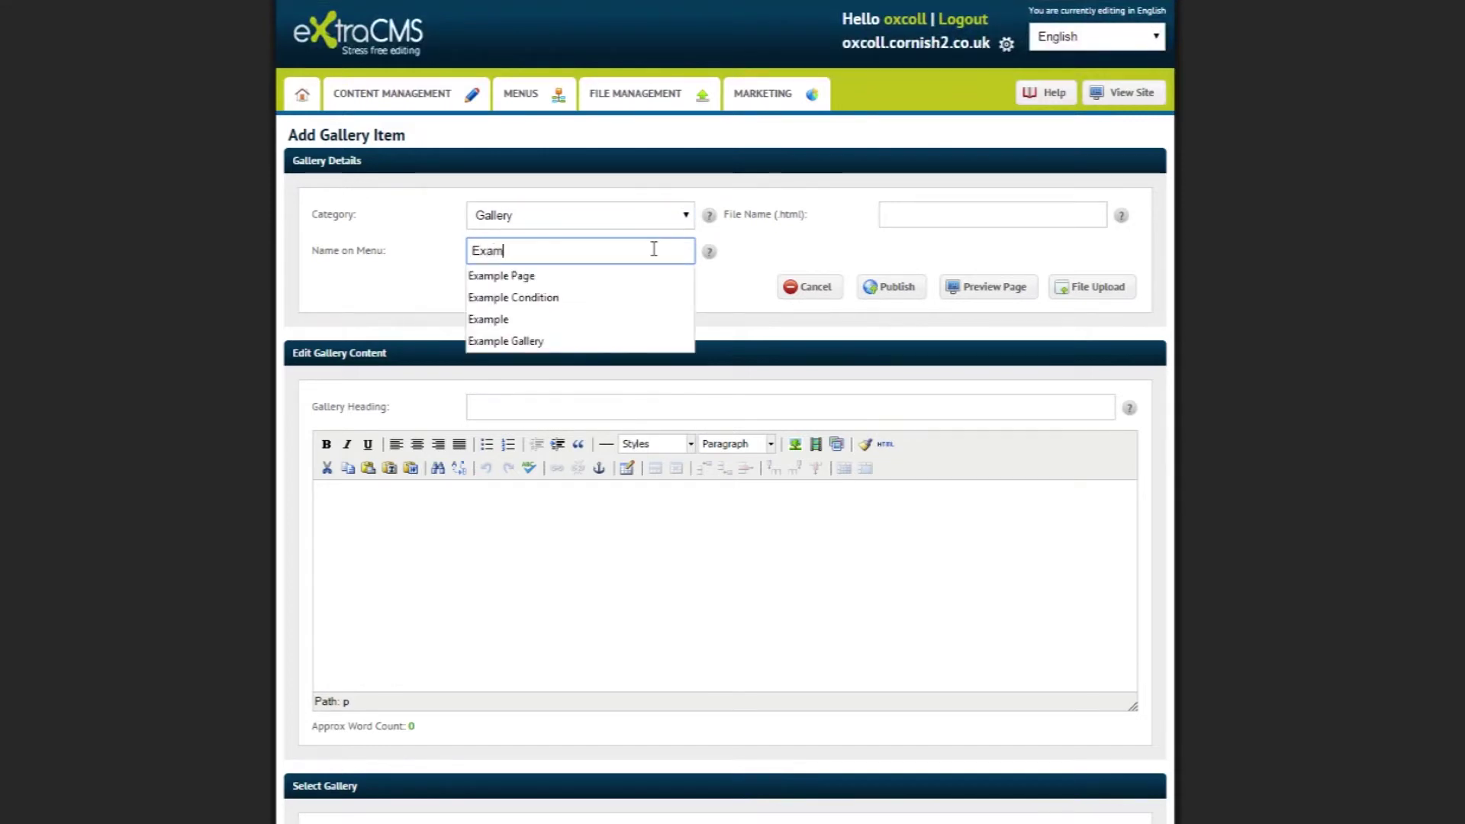
pyautogui.write('ple Gallery')
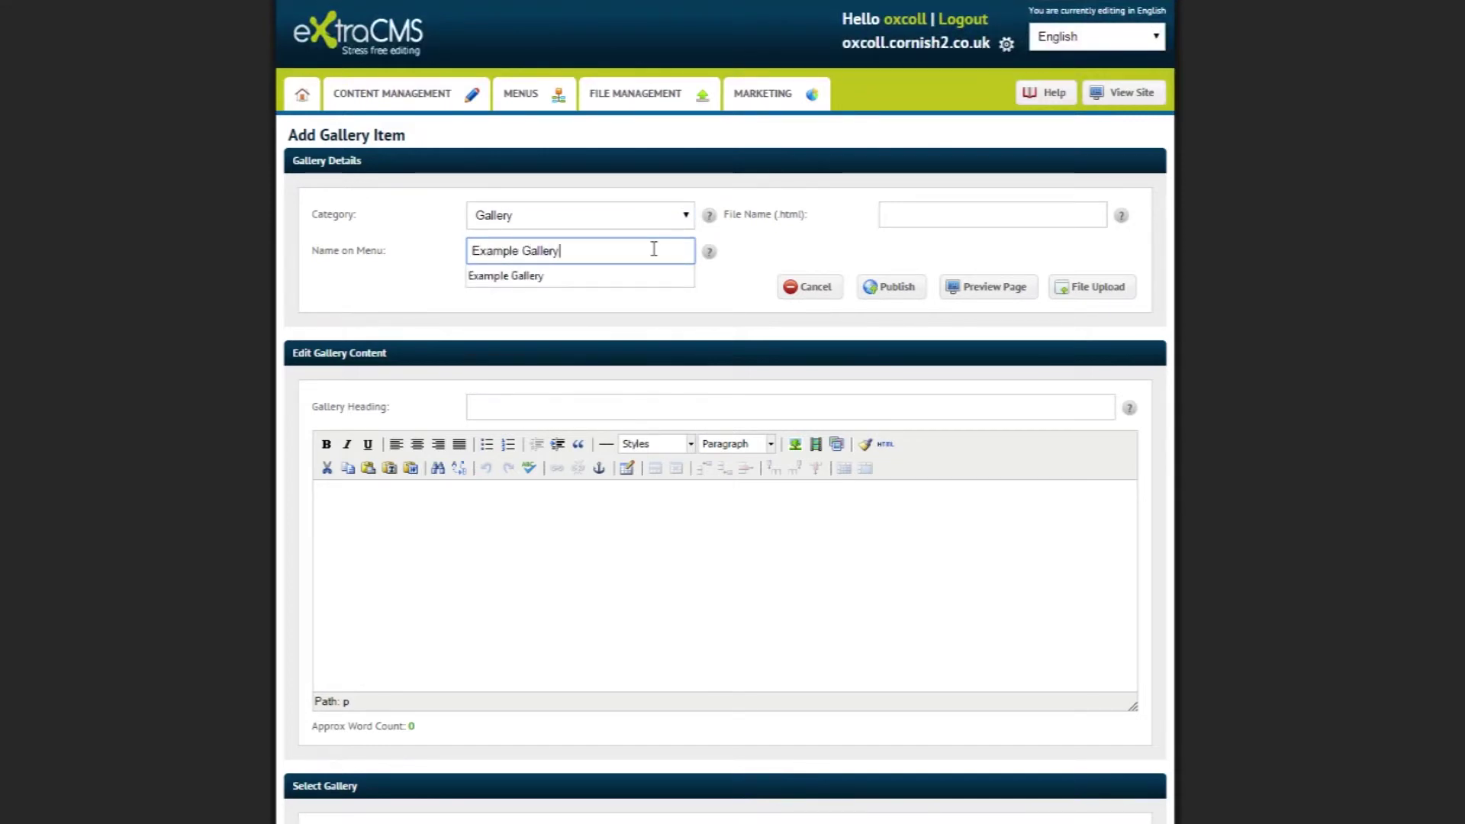
pyautogui.click(991, 215)
pyautogui.write('exa')
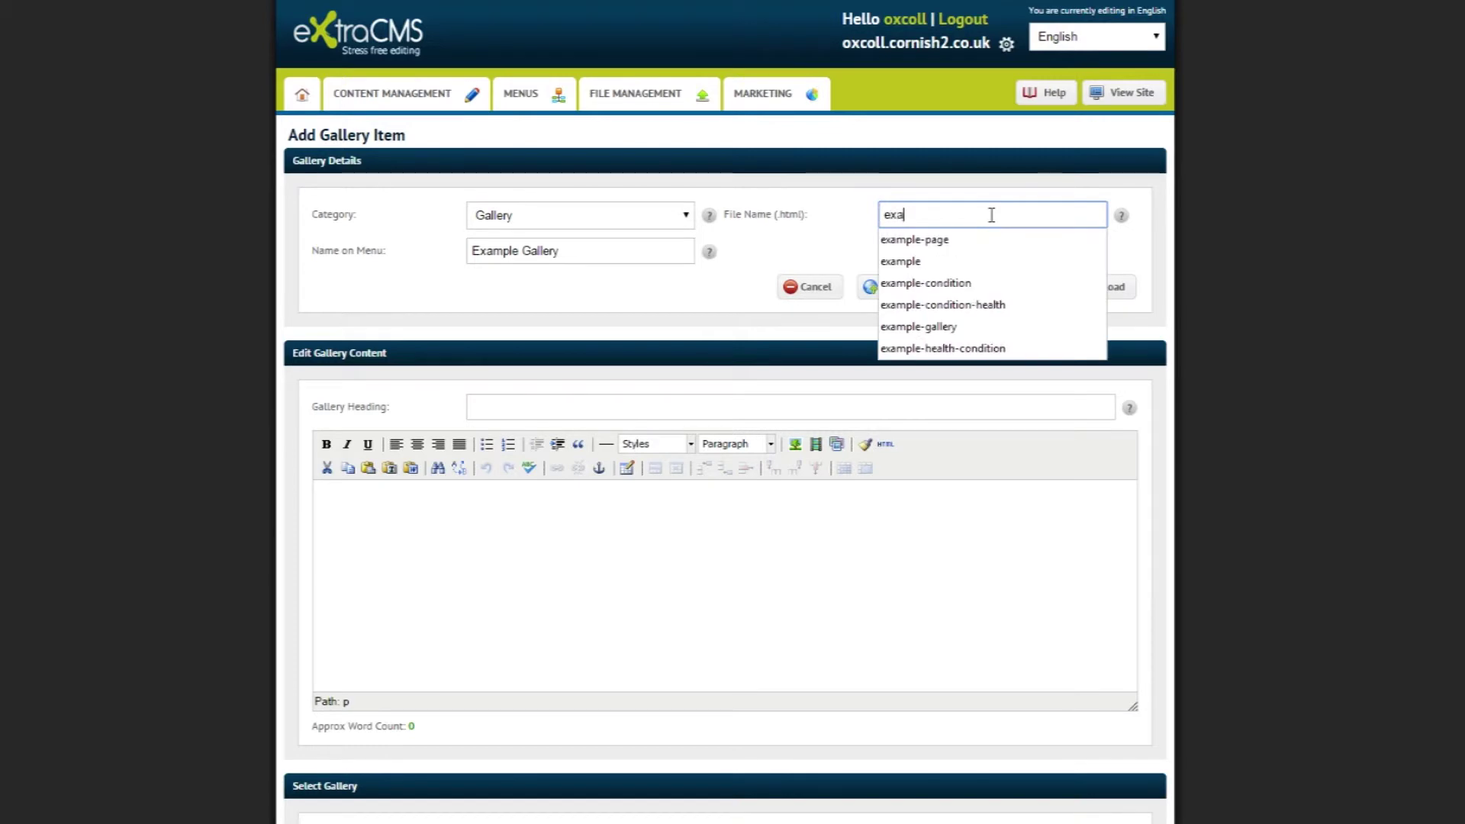
pyautogui.write('mple-galler')
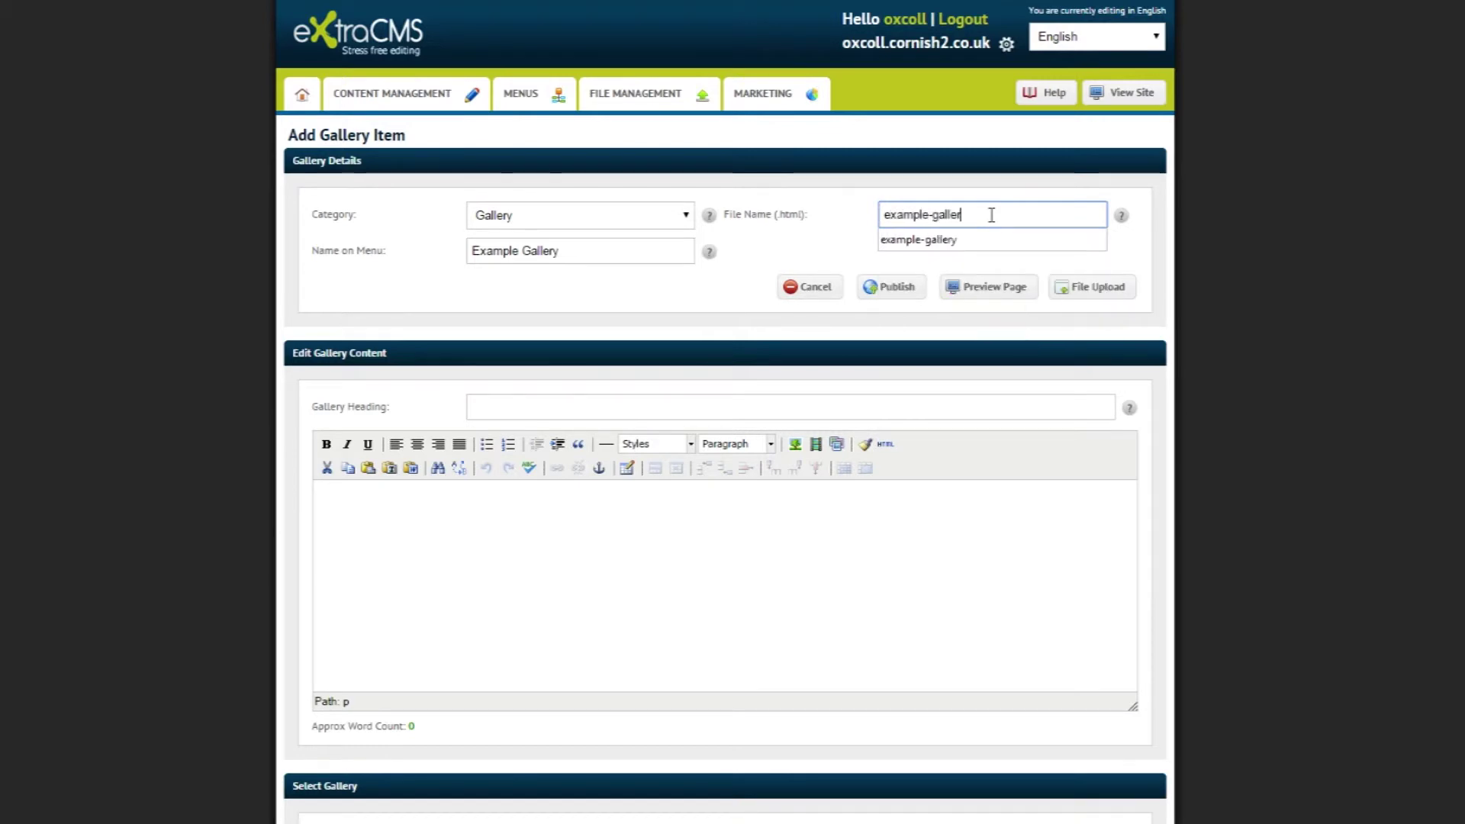
pyautogui.write('y-test')
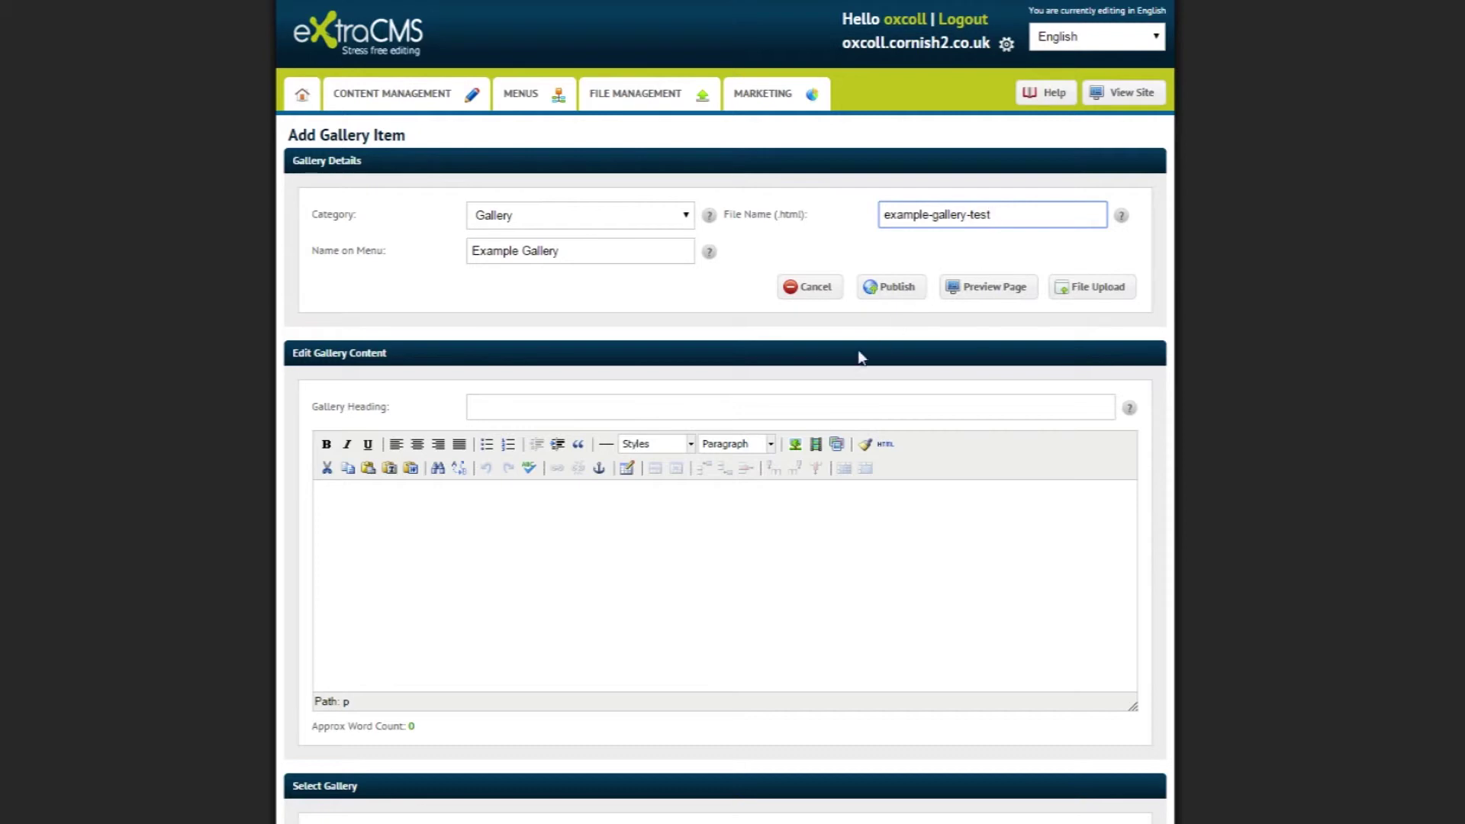
# Enter the heading 'Example Gallery Header' and the page's body text.
pyautogui.click(819, 403)
pyautogui.write('Exam')
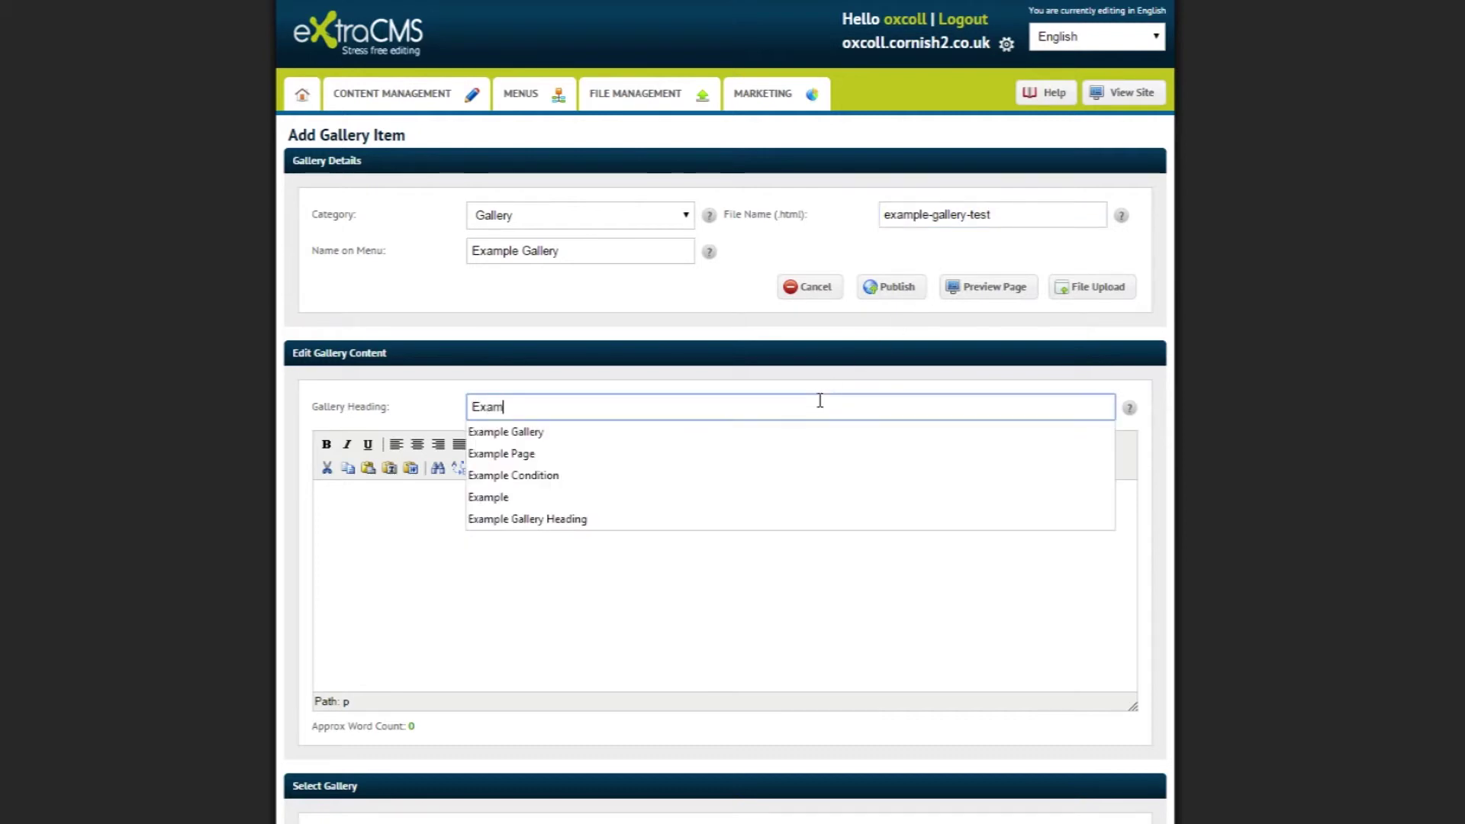
pyautogui.write('ple Gall')
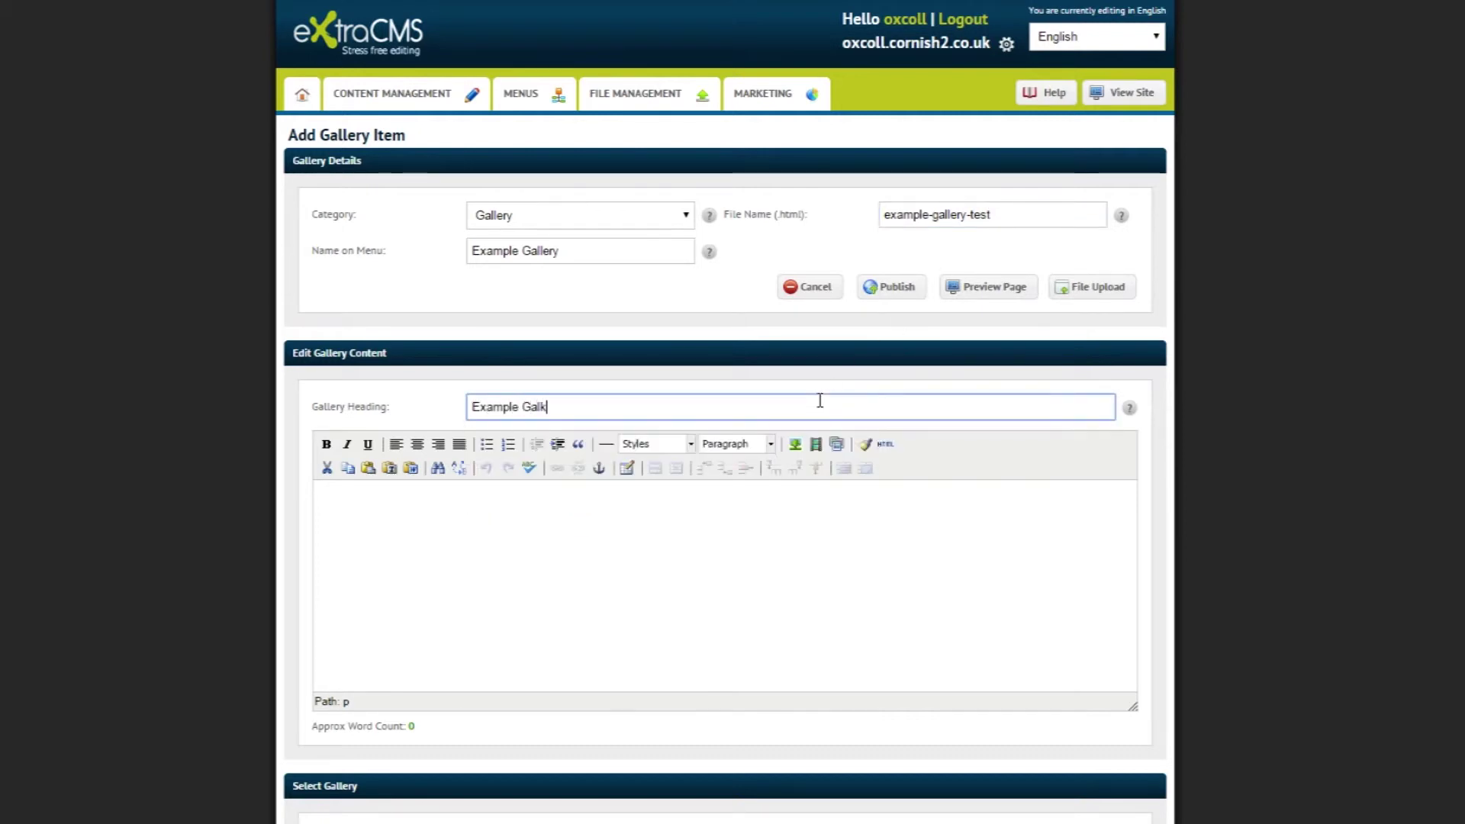
pyautogui.write('le')
pyautogui.press('BackSpace')
pyautogui.press('BackSpace')
pyautogui.press('BackSpace')
pyautogui.write('lery')
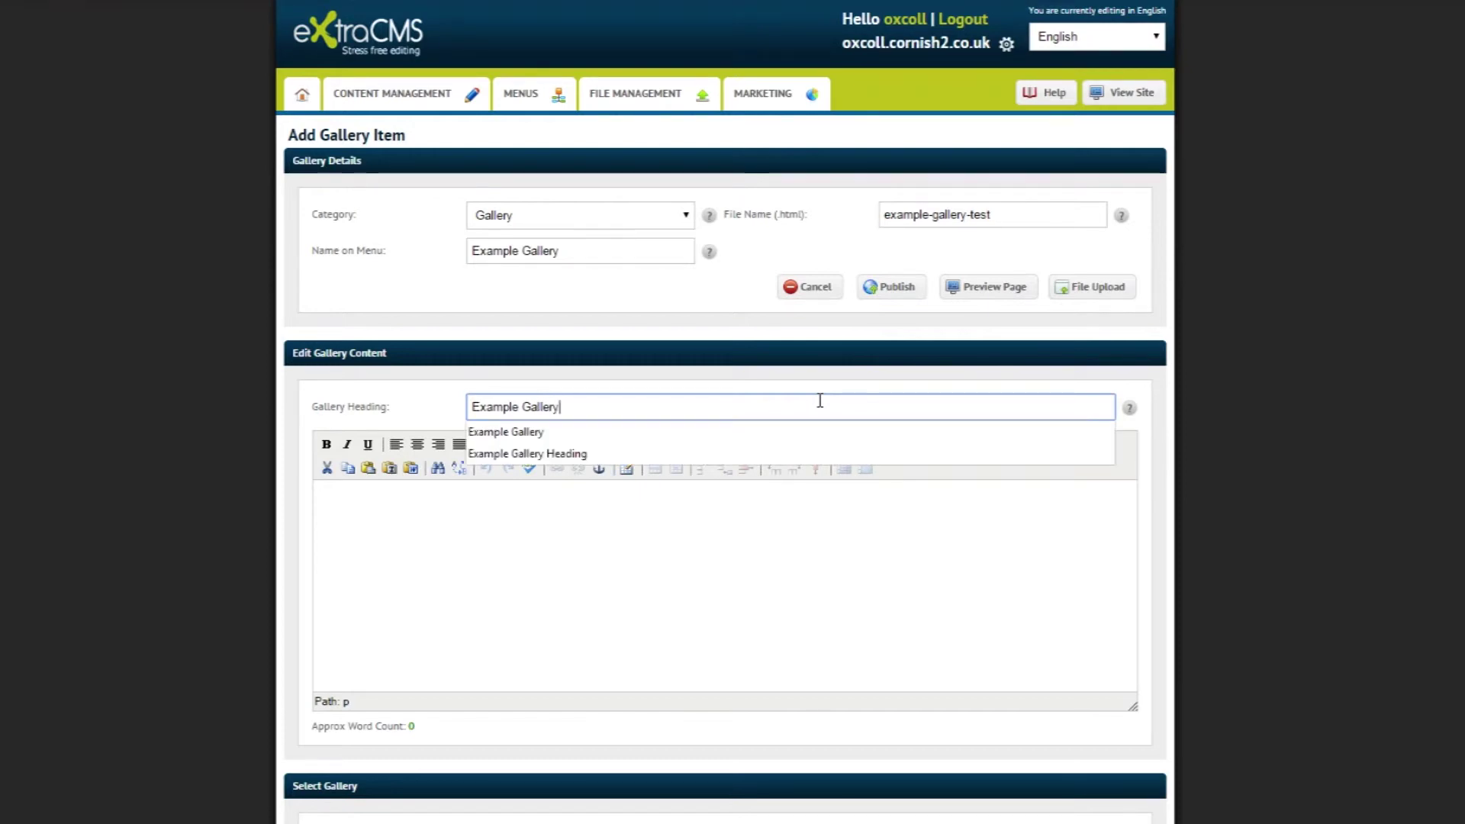
pyautogui.write(' Header')
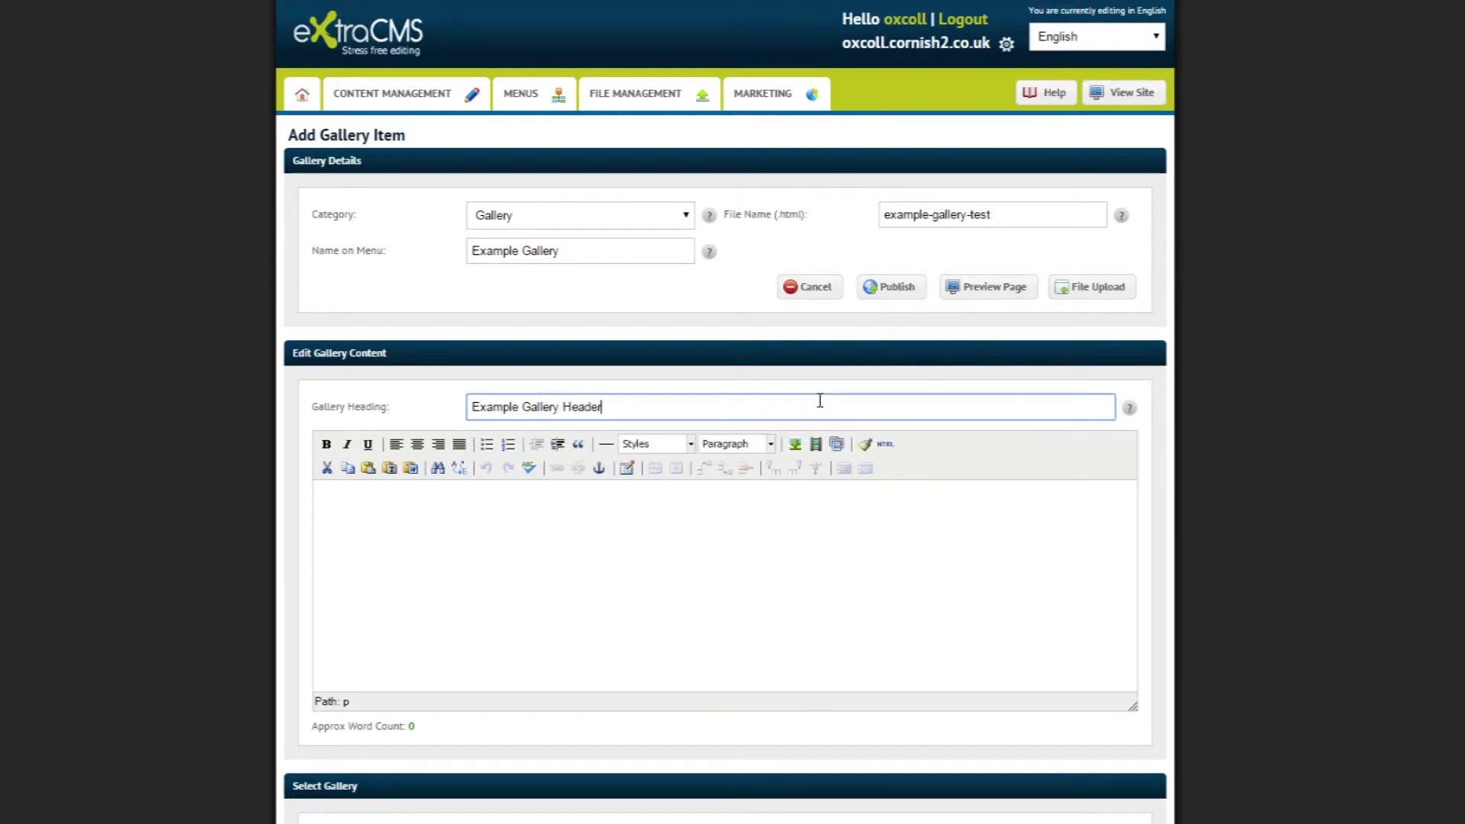
pyautogui.click(777, 553)
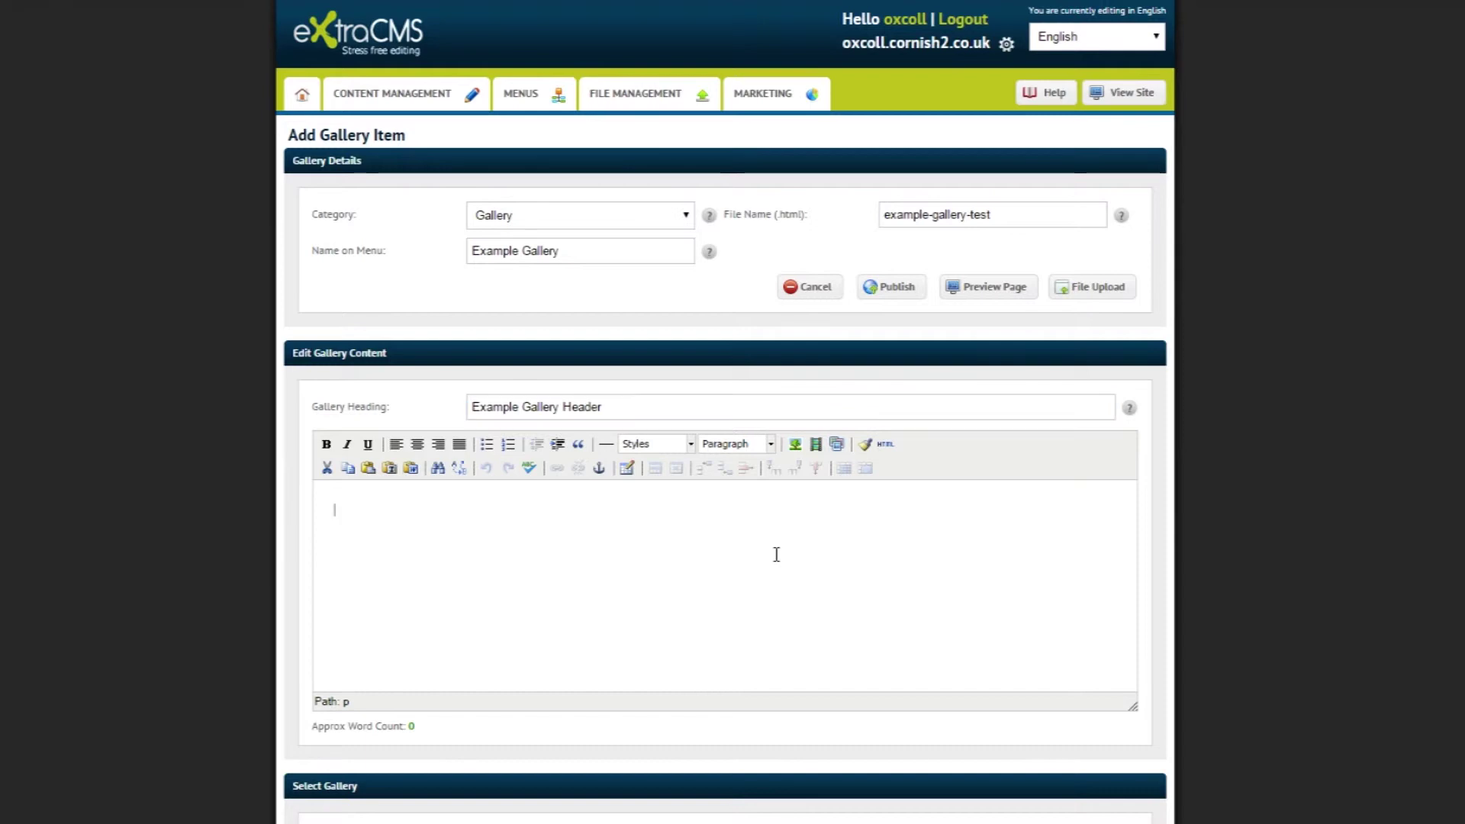
pyautogui.write('Example Ga')
pyautogui.write('llery Text')
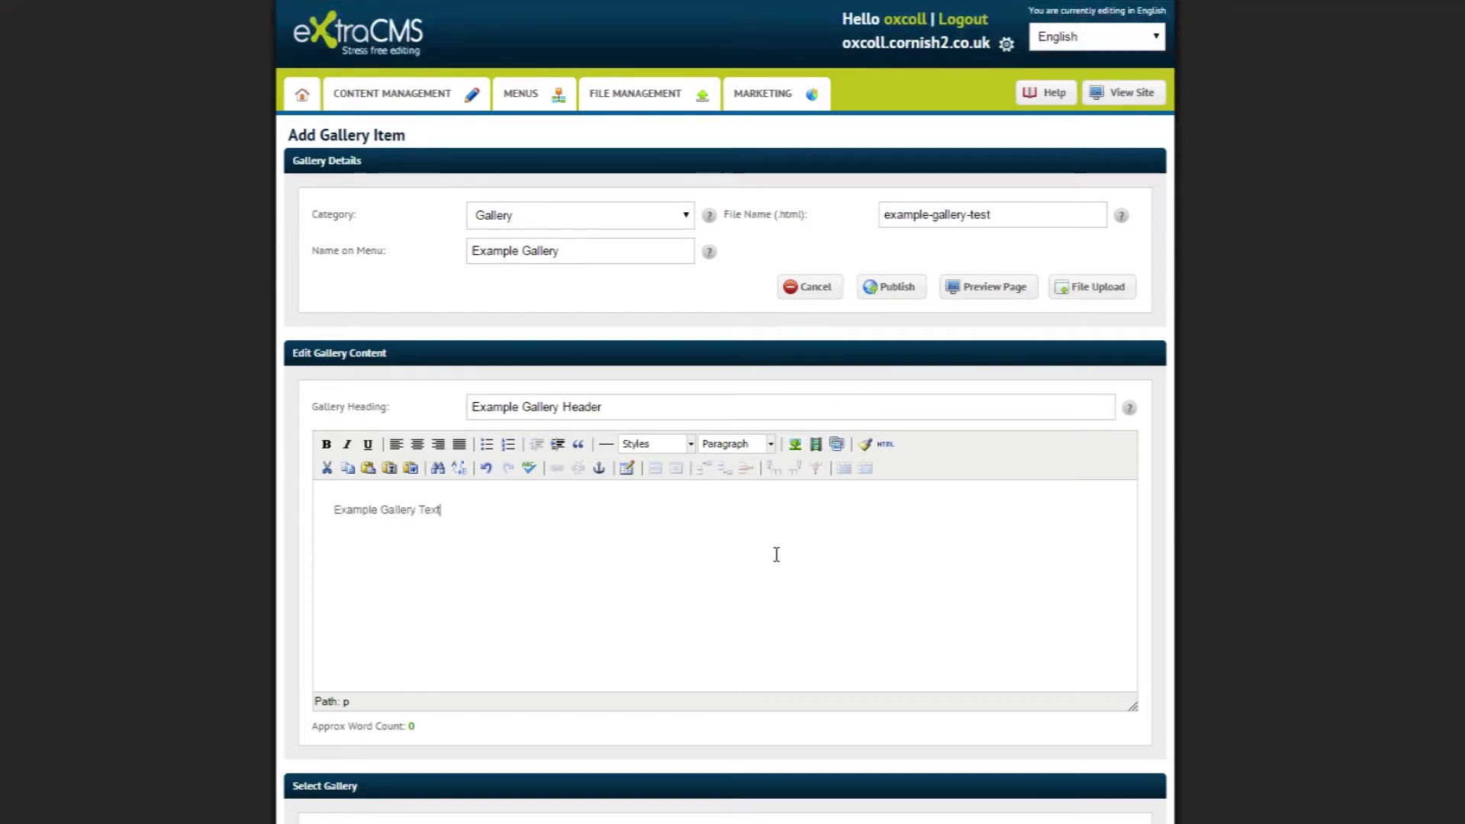
# Attach Example Gallery, auto-generate title, description and keywords, publish, and return to Manage Pages.
pyautogui.scroll(-4, 775, 552)
pyautogui.click(547, 577)
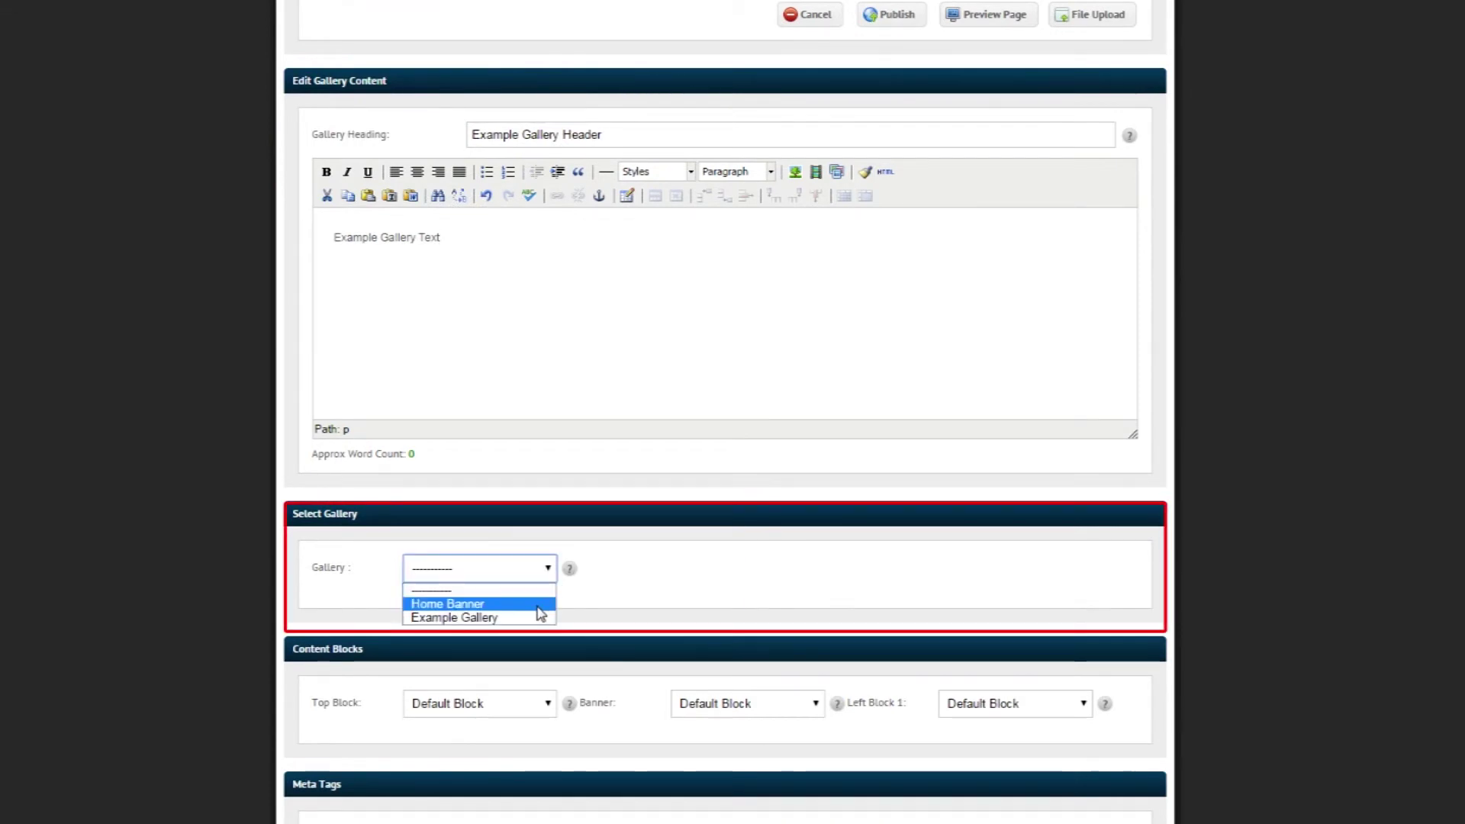
pyautogui.click(538, 618)
pyautogui.scroll(-2, 1290, 572)
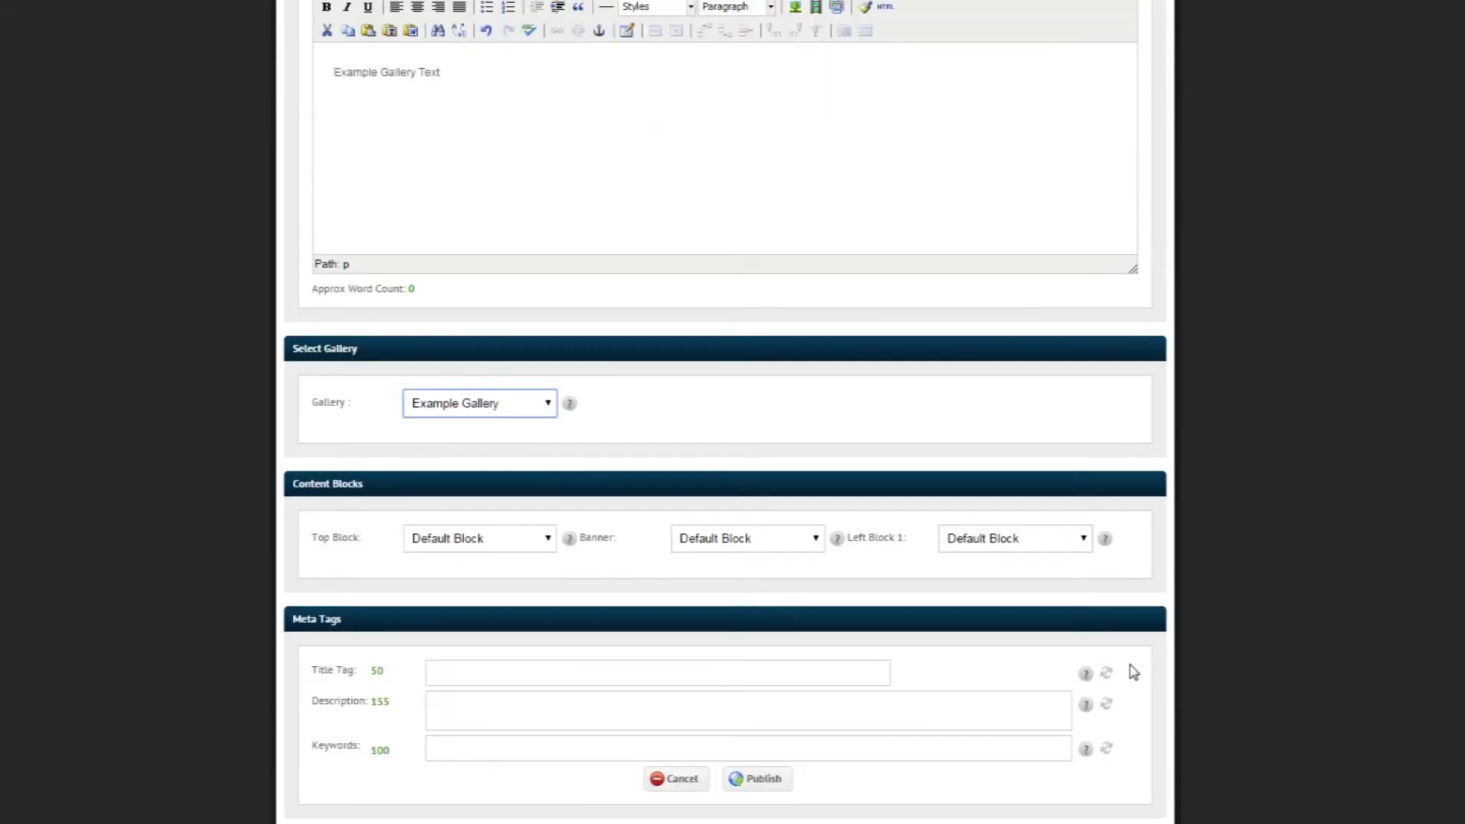
pyautogui.click(1106, 673)
pyautogui.click(1106, 705)
pyautogui.click(1106, 749)
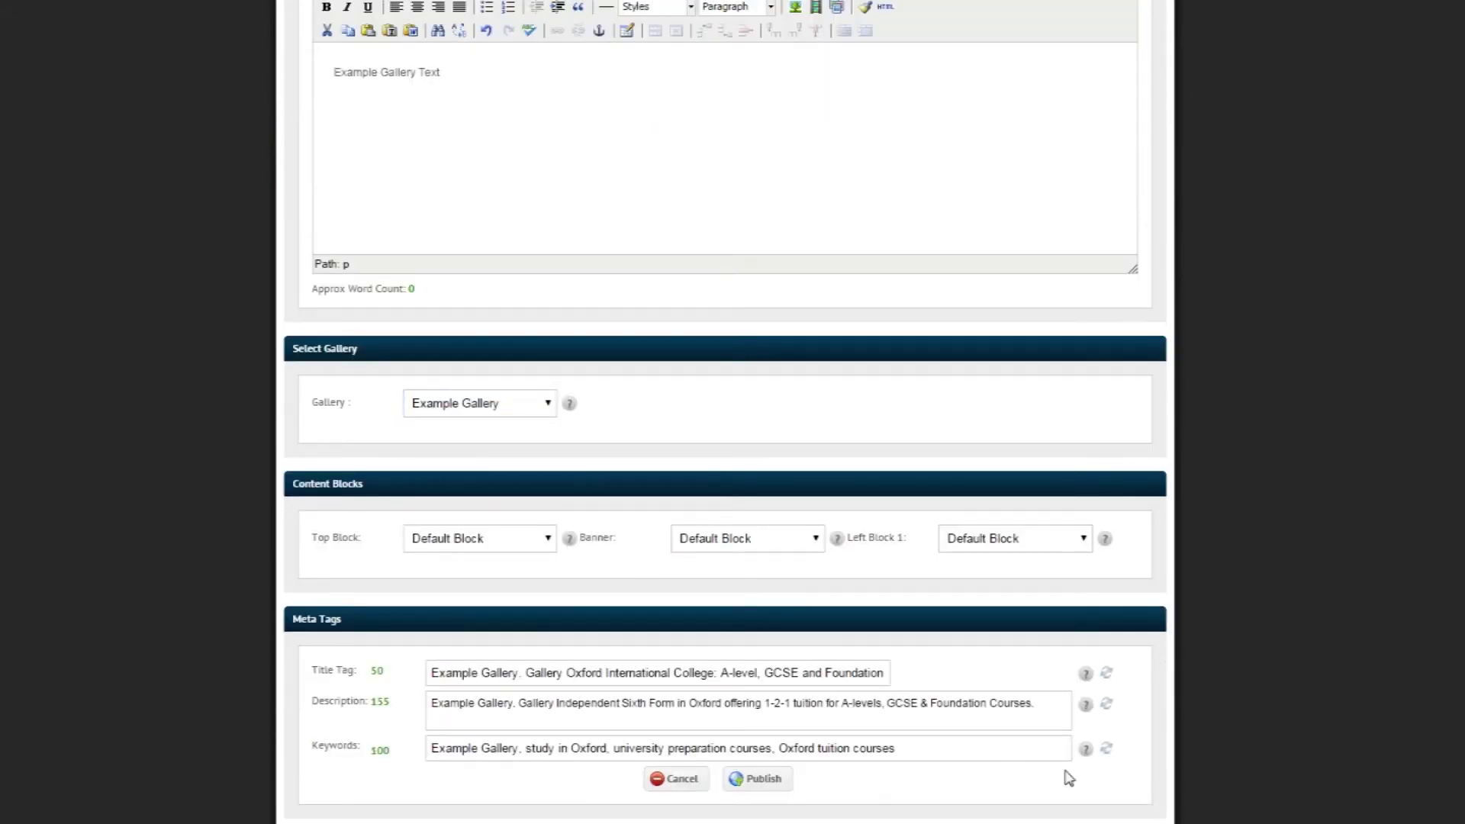
pyautogui.click(771, 789)
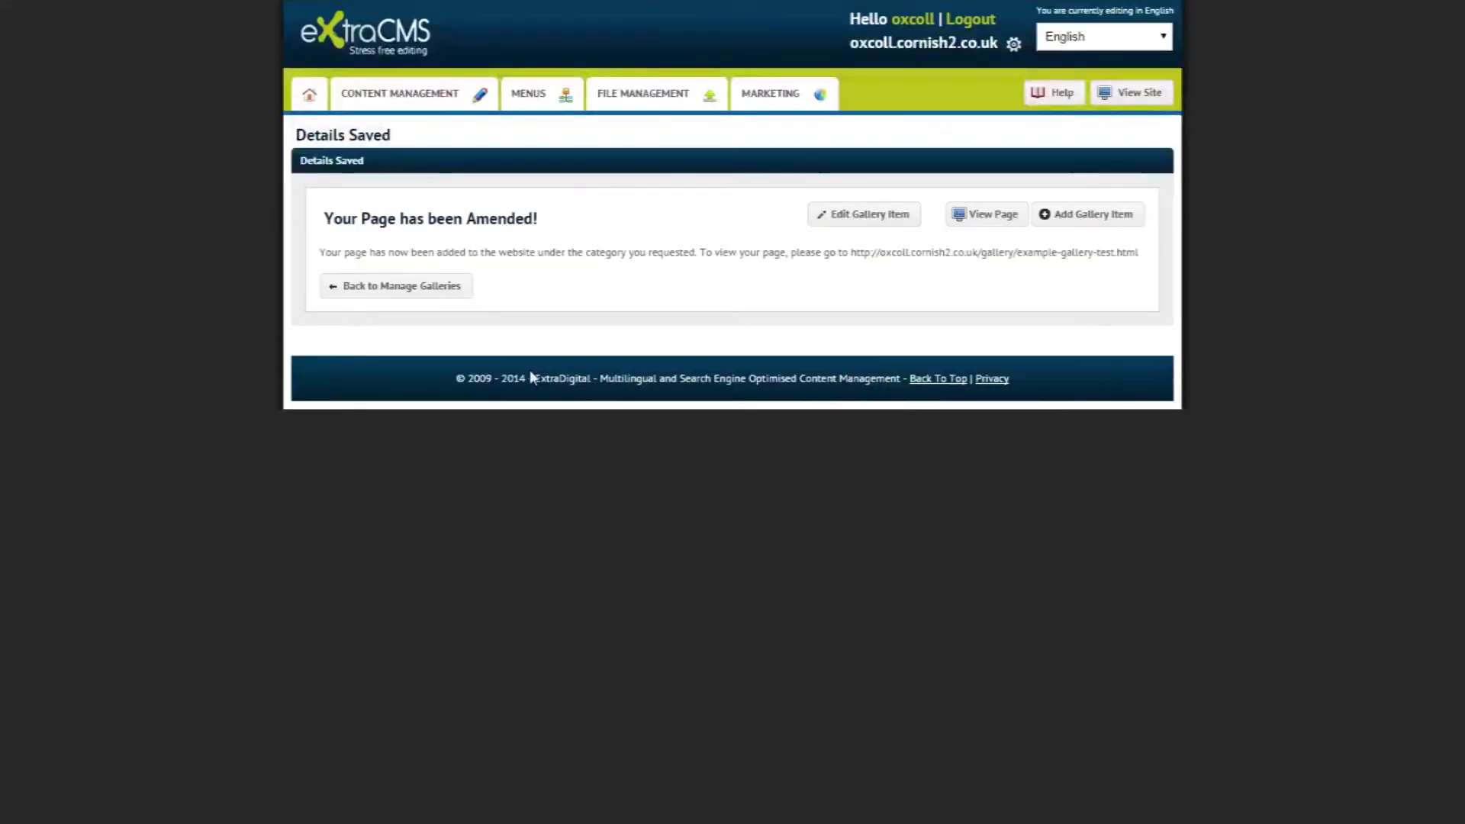
pyautogui.click(441, 94)
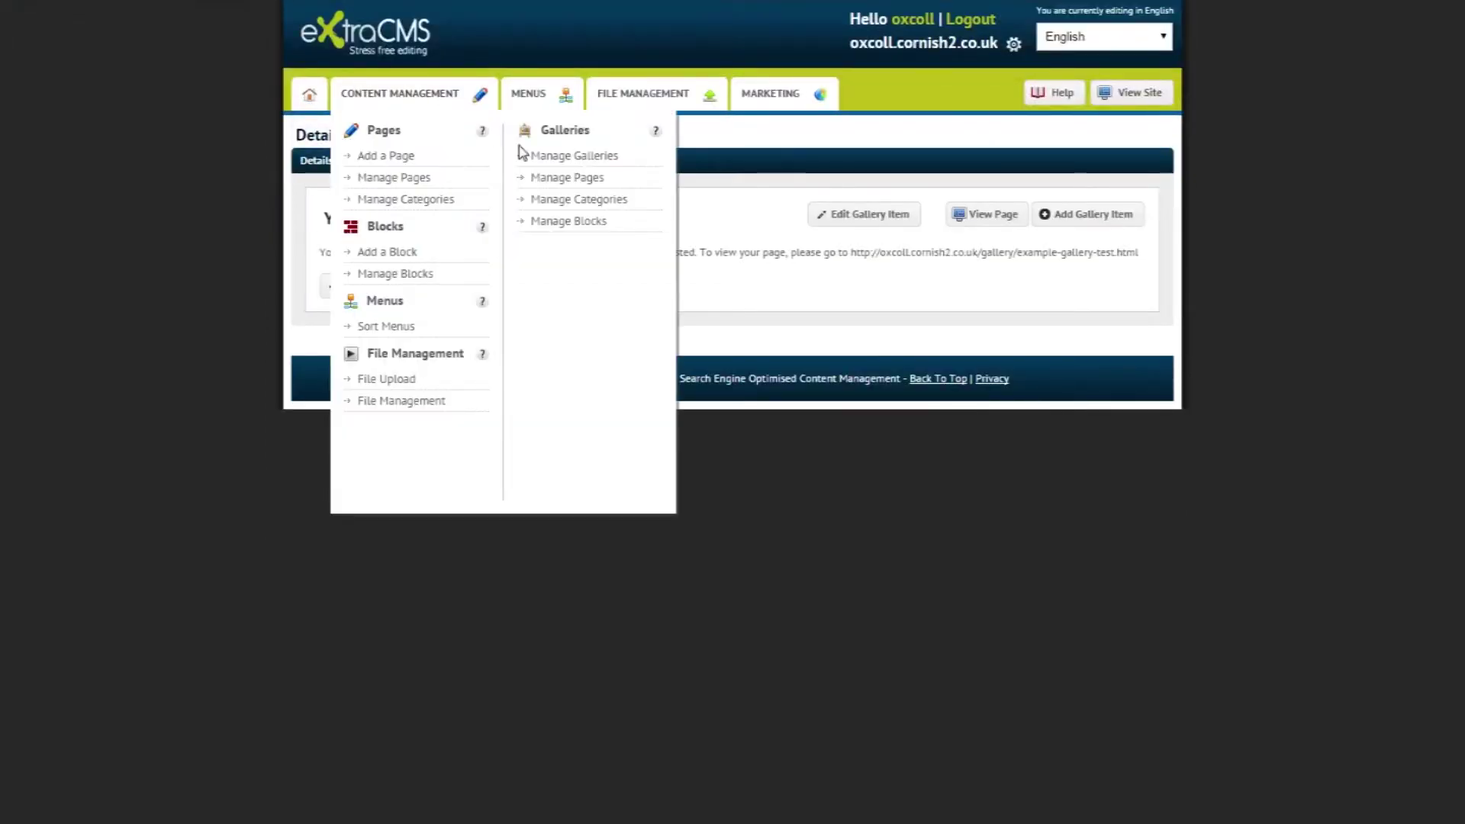
pyautogui.click(592, 185)
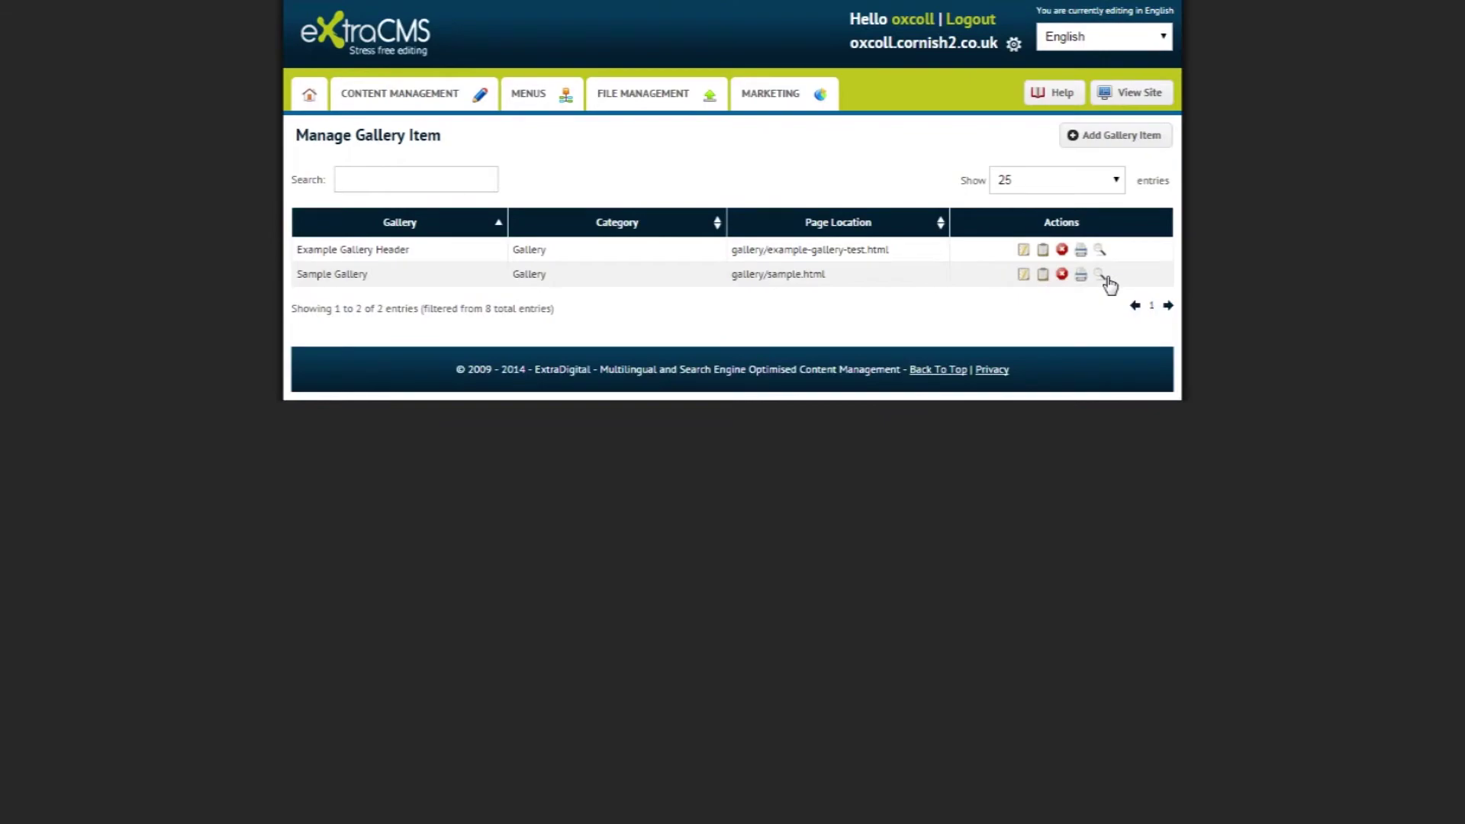
# Preview the live Example Gallery Header page and cycle through its slideshow photos.
pyautogui.click(1101, 251)
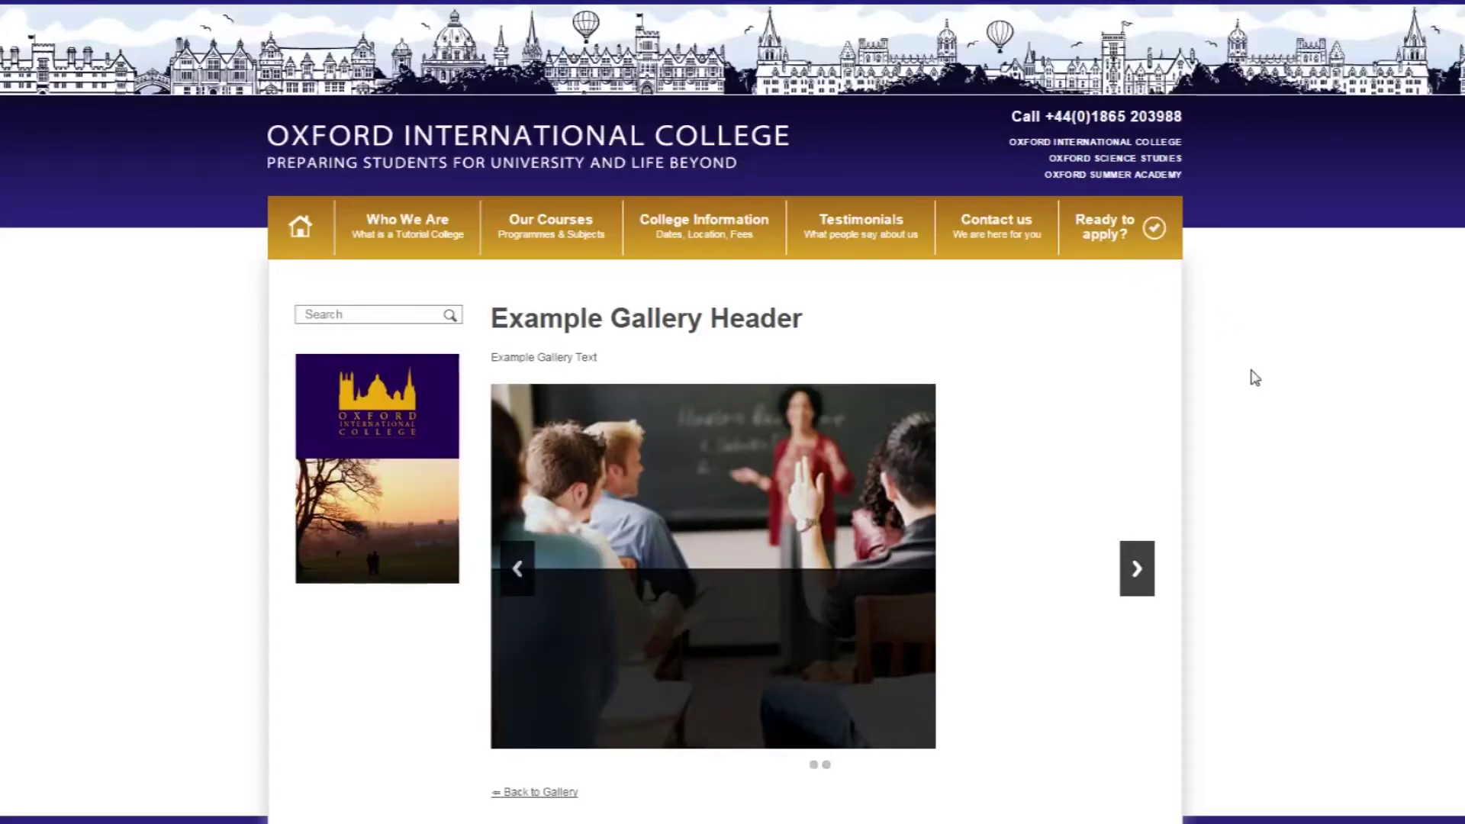
pyautogui.click(1152, 584)
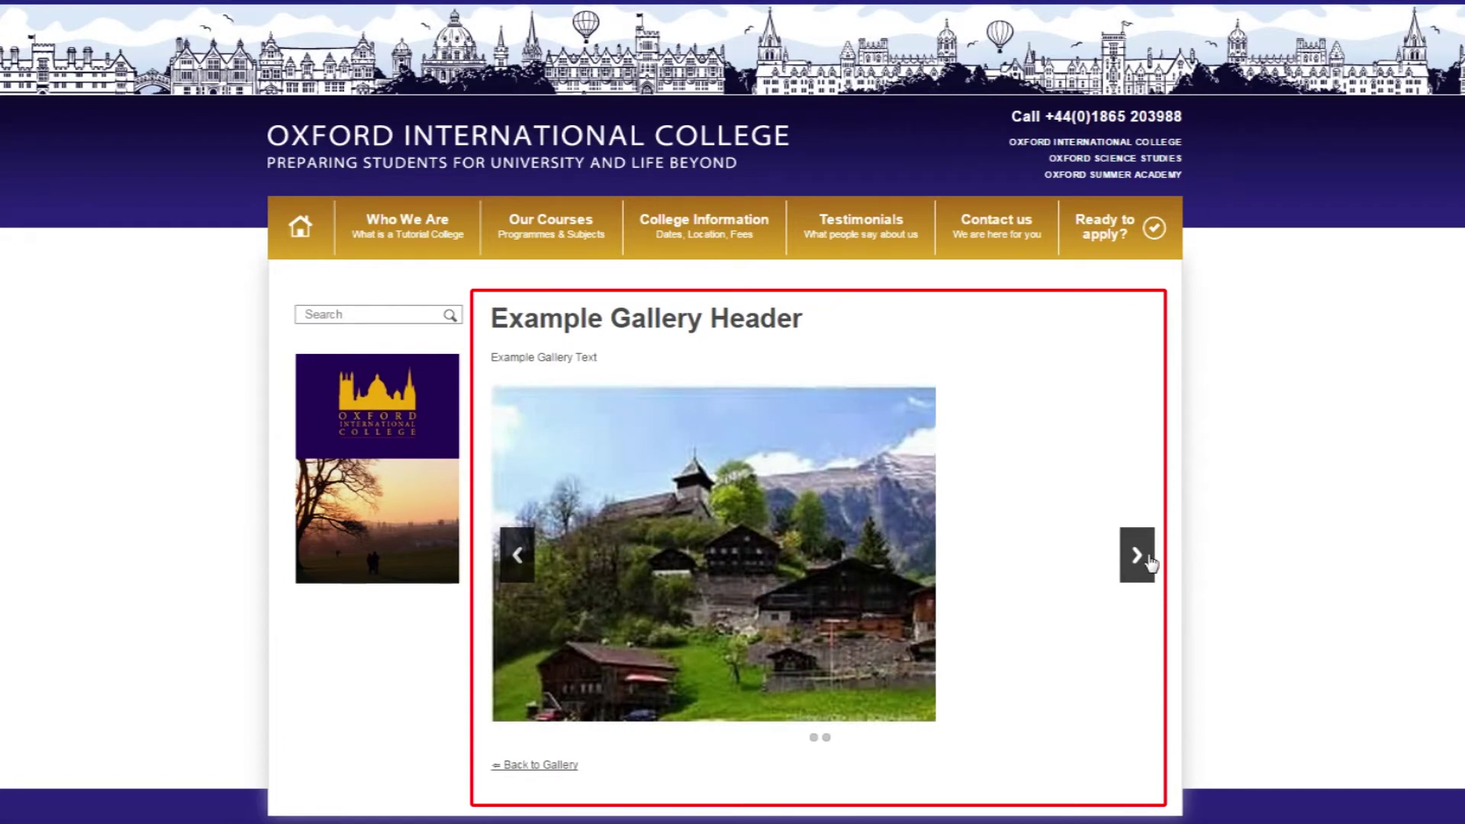
pyautogui.click(1137, 556)
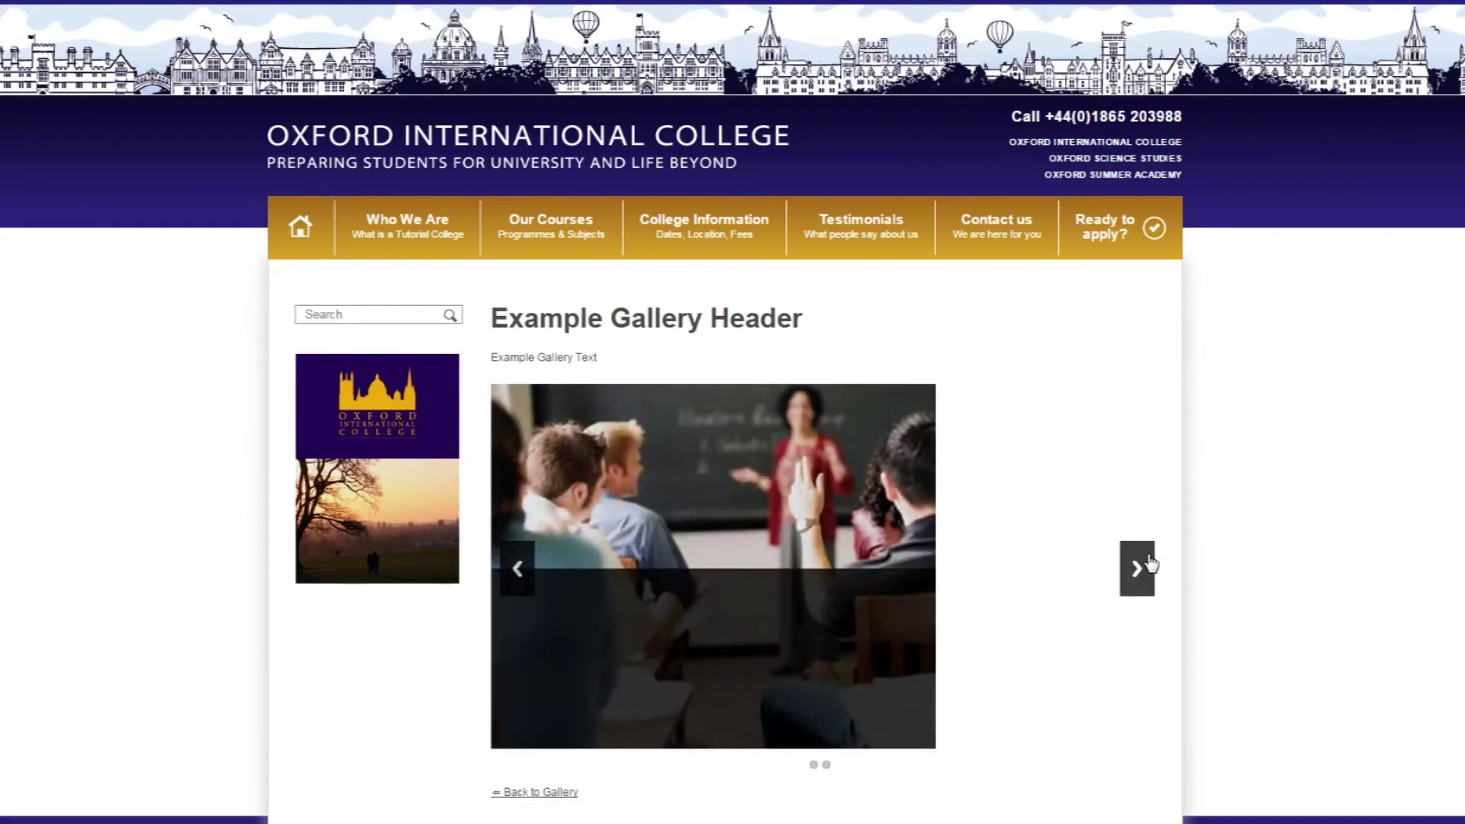
pyautogui.click(1151, 563)
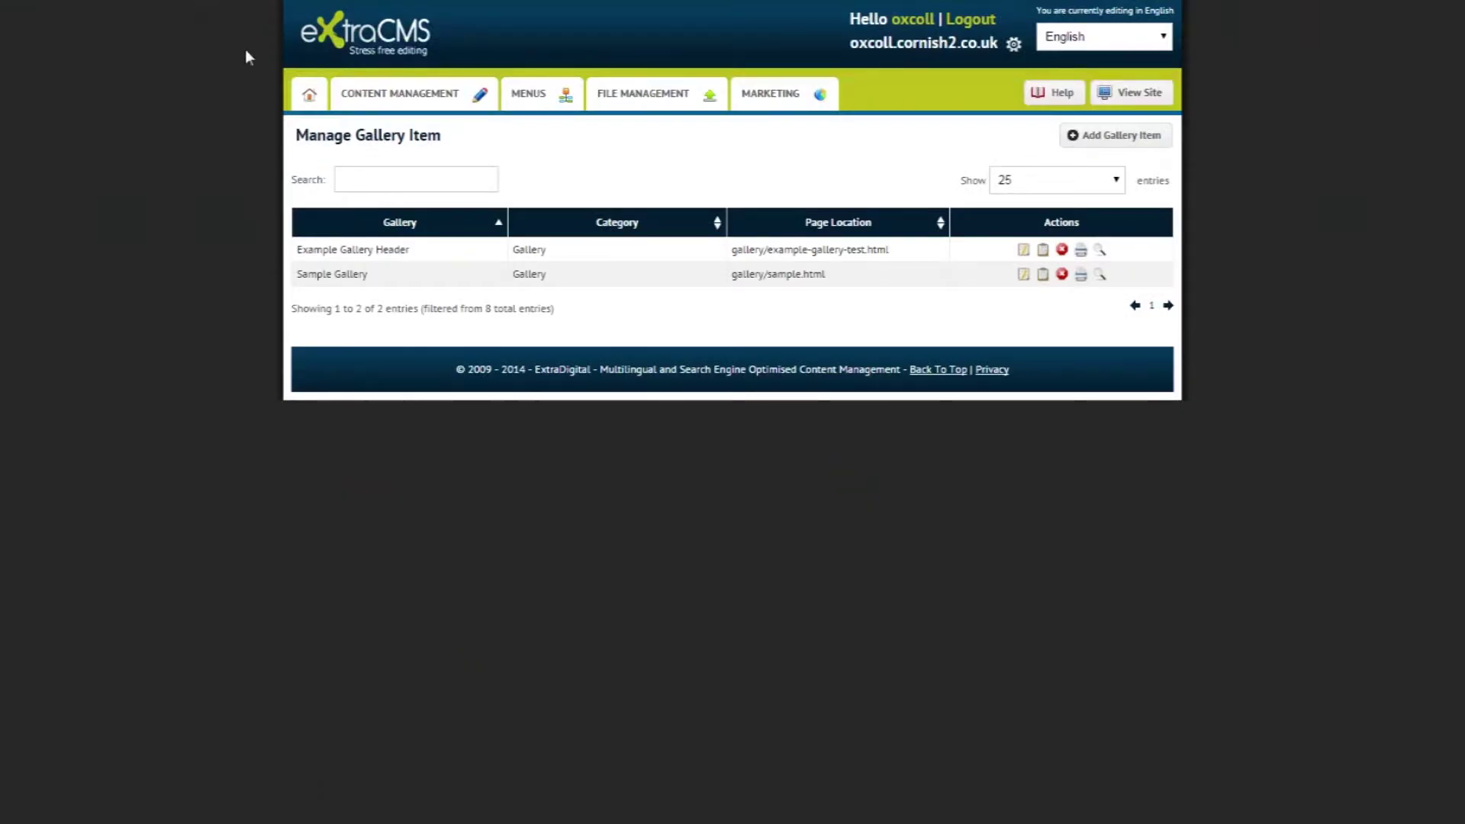
# From the dashboard, go to Galleries > Manage Categories and open Add Gallery Category.
pyautogui.click(309, 94)
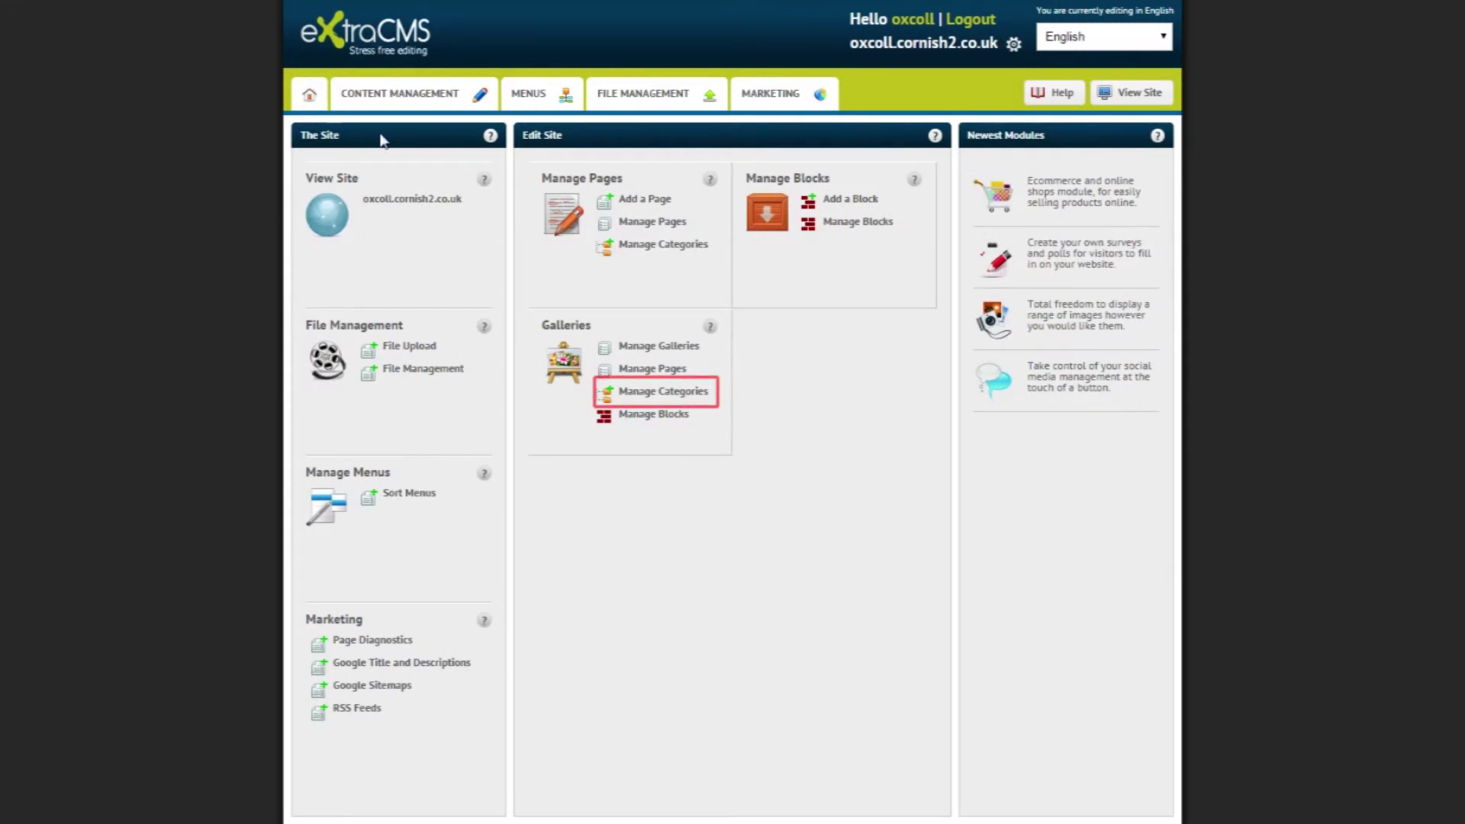
pyautogui.click(685, 400)
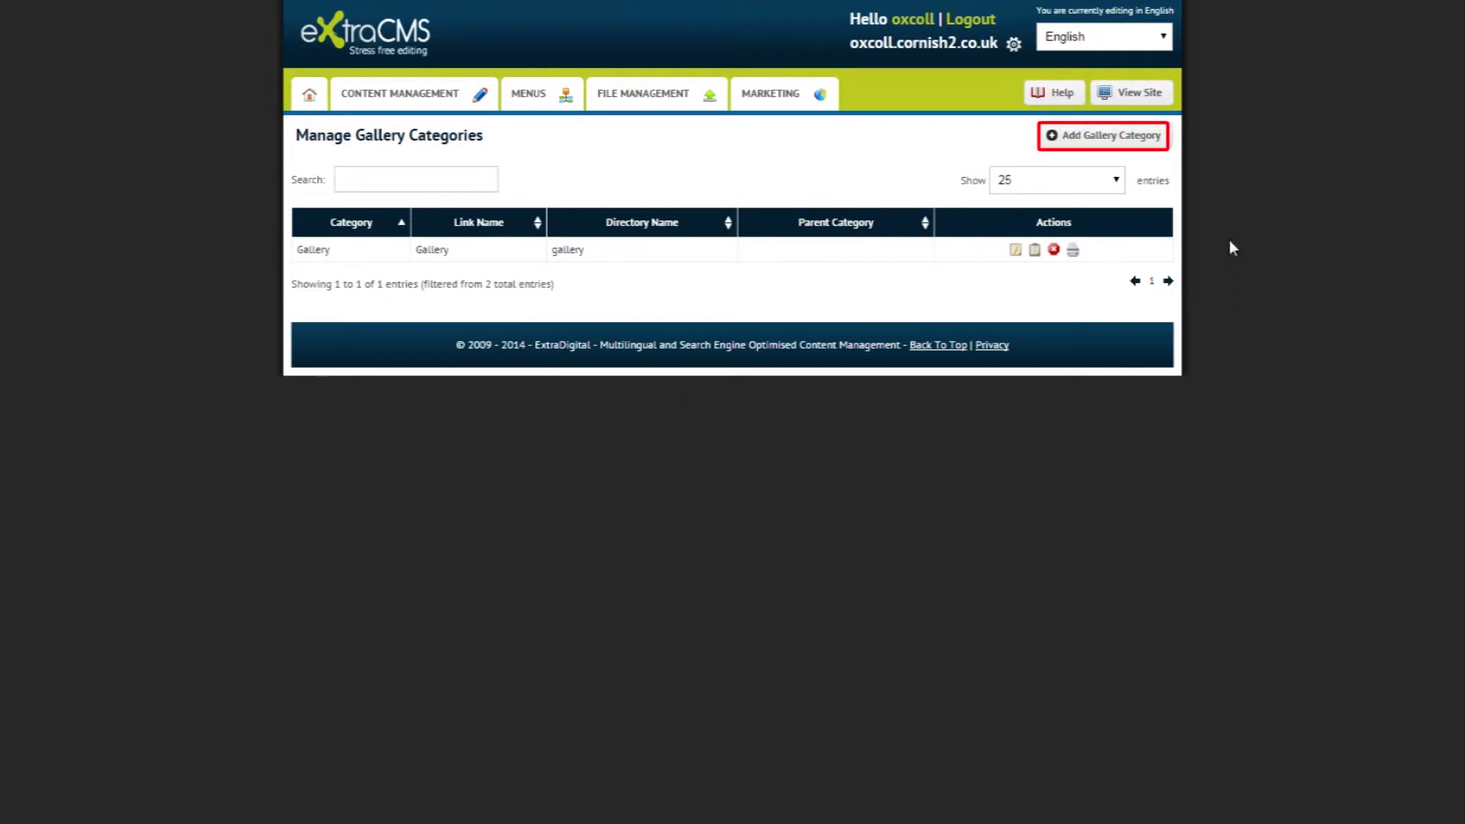
pyautogui.click(1161, 140)
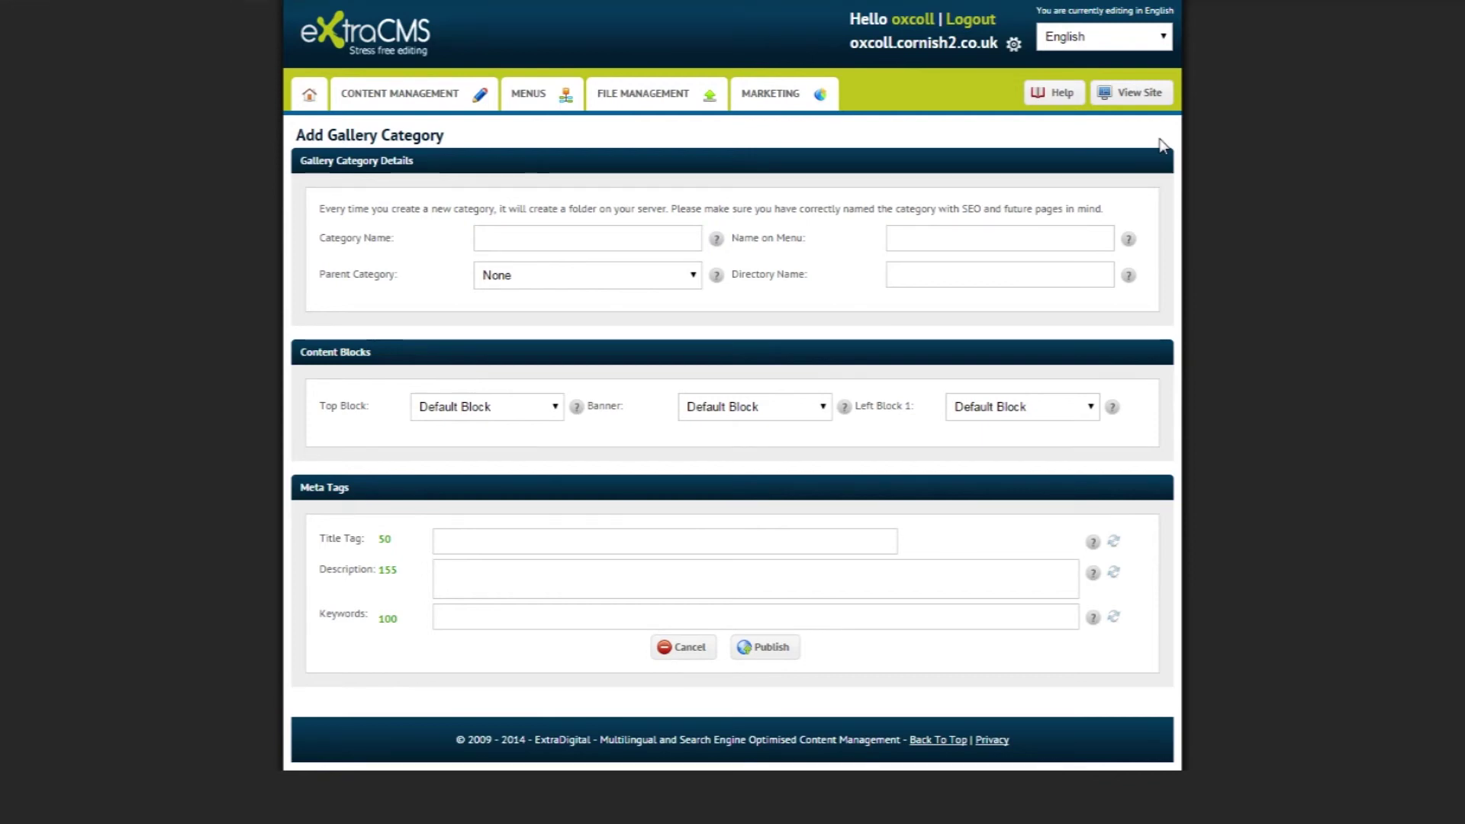
# From the dashboard, go to Galleries > Manage Blocks and open Add Gallery Block.
pyautogui.click(310, 96)
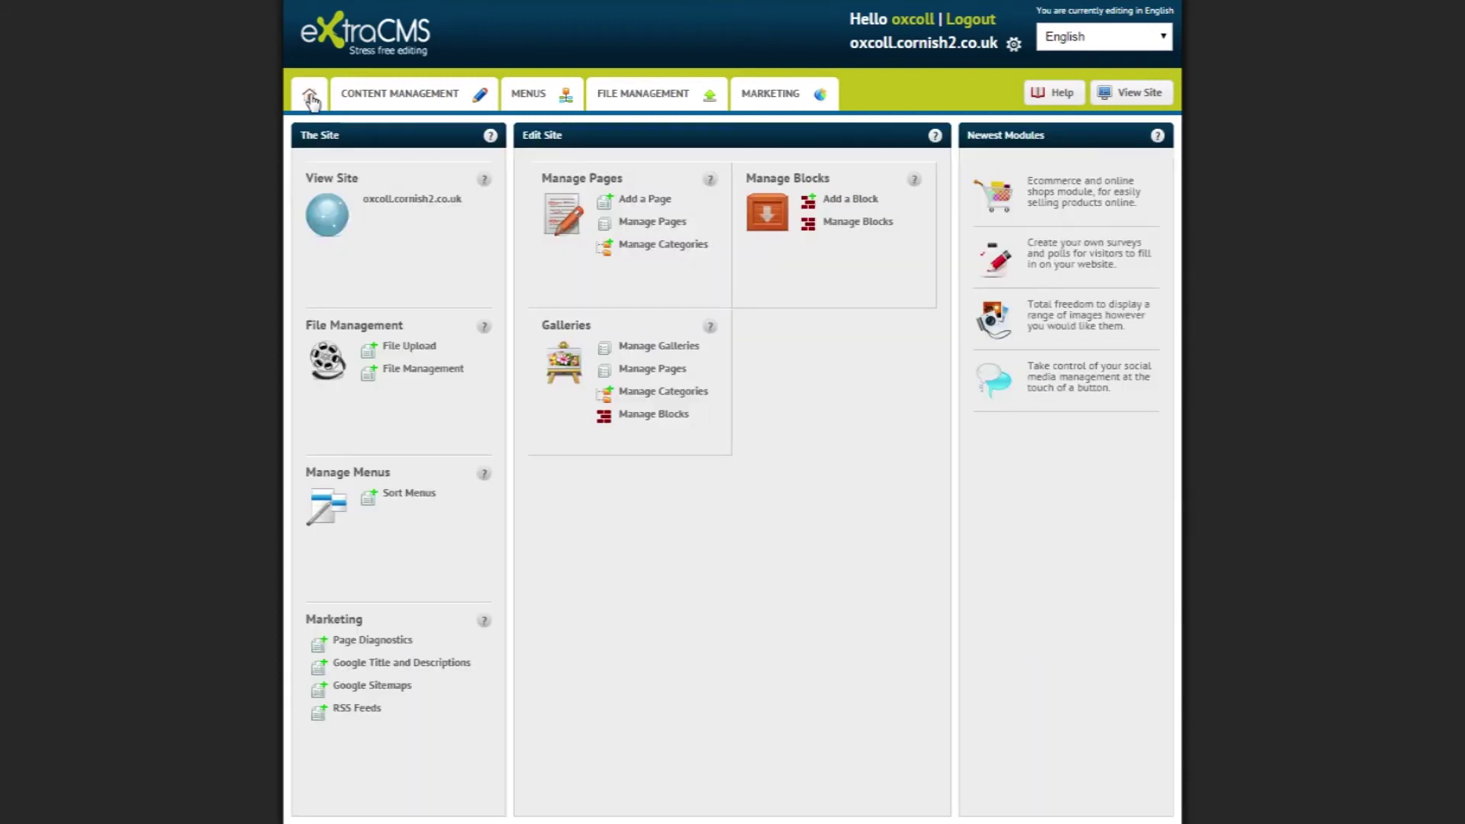
pyautogui.click(664, 418)
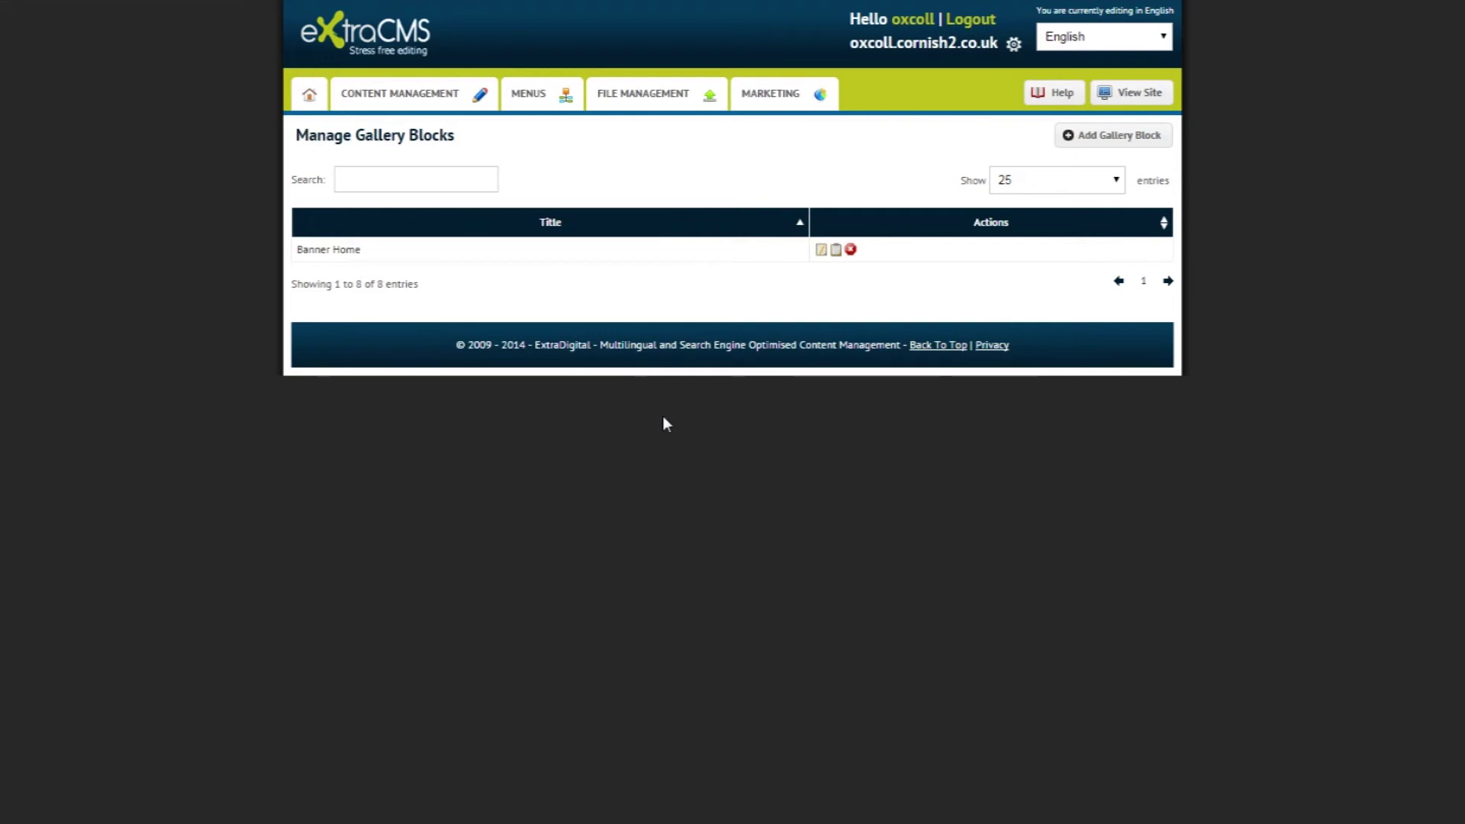
pyautogui.click(1158, 146)
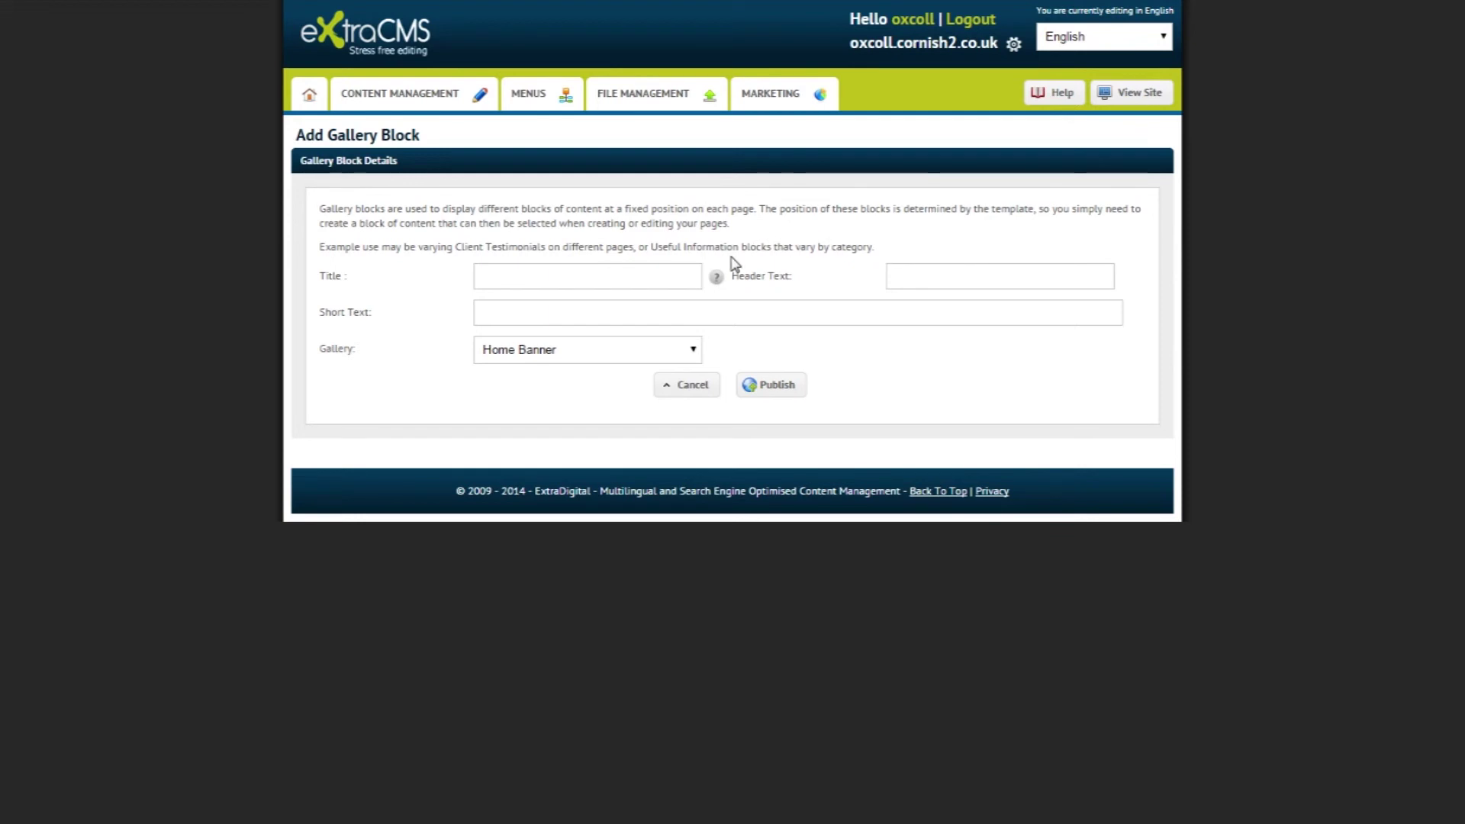
pyautogui.moveTo(719, 281)
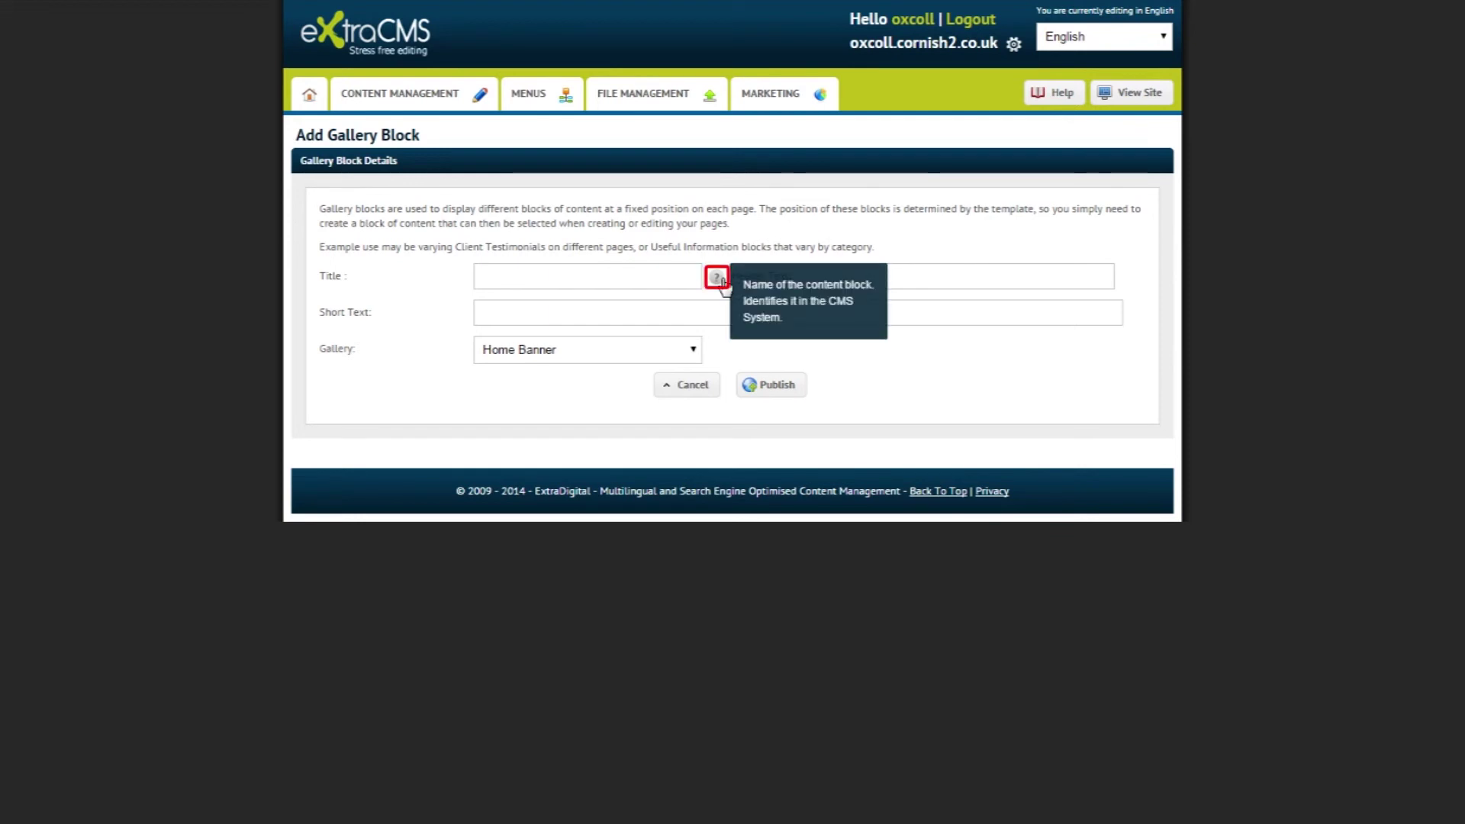